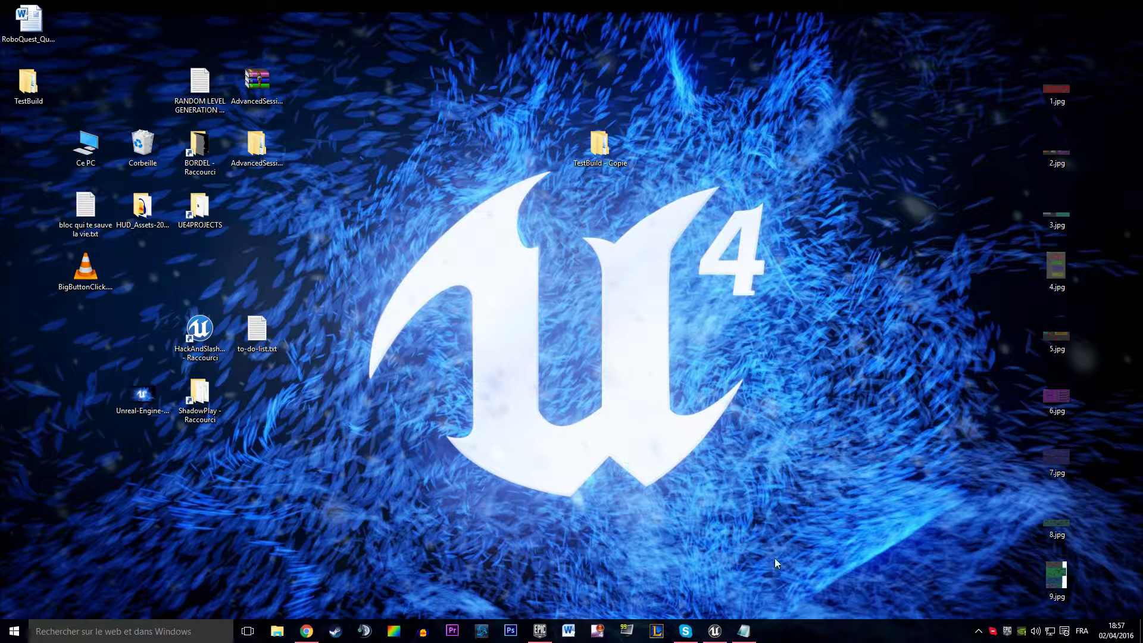
# Open the to-do list and delete the "delay on begin play" and "proper ready button" entries with their blank lines
pyautogui.click(752, 632)
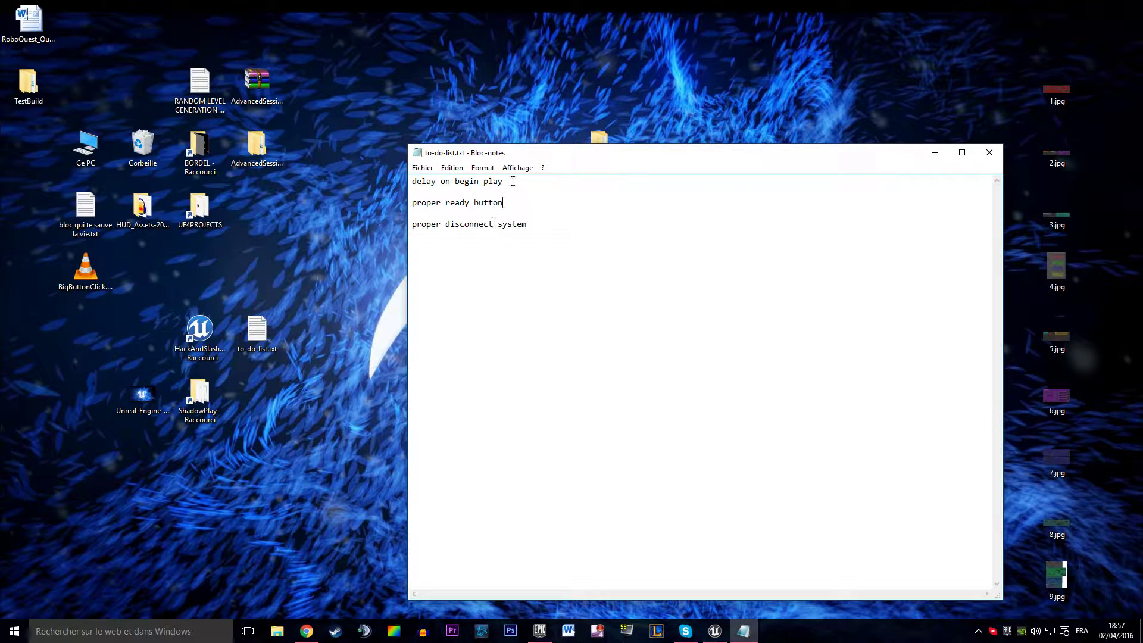
pyautogui.moveTo(513, 181); pyautogui.dragTo(384, 173)
pyautogui.press('Delete')
pyautogui.press('Delete')
pyautogui.press('Delete')
pyautogui.moveTo(526, 194); pyautogui.dragTo(421, 175)
pyautogui.press('Delete')
pyautogui.press('Delete')
pyautogui.press('Delete')
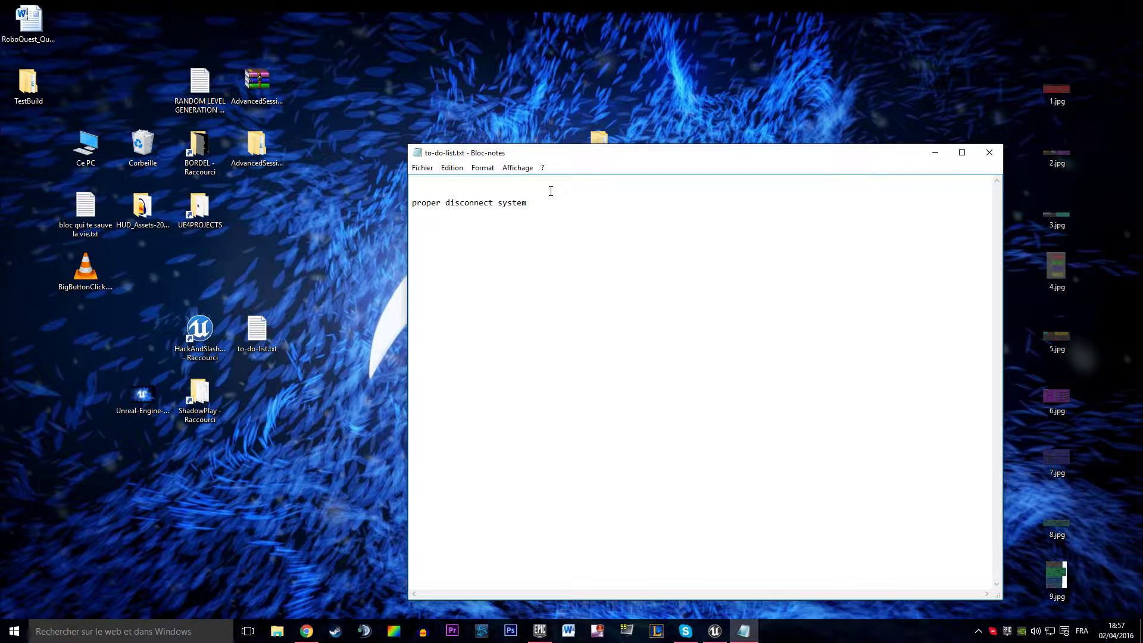
pyautogui.moveTo(517, 195); pyautogui.dragTo(413, 181)
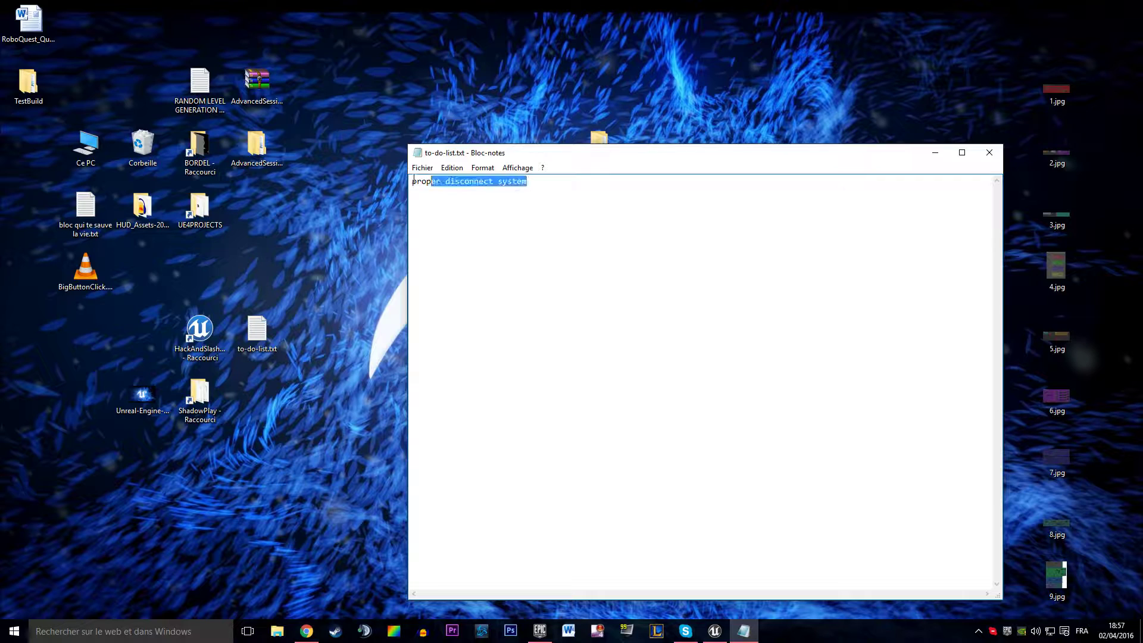
# Add a "player spawn" entry above "proper disconnect system" in the to-do list, separated by a blank line
pyautogui.moveTo(617, 156); pyautogui.dragTo(567, 113)
pyautogui.click(498, 148)
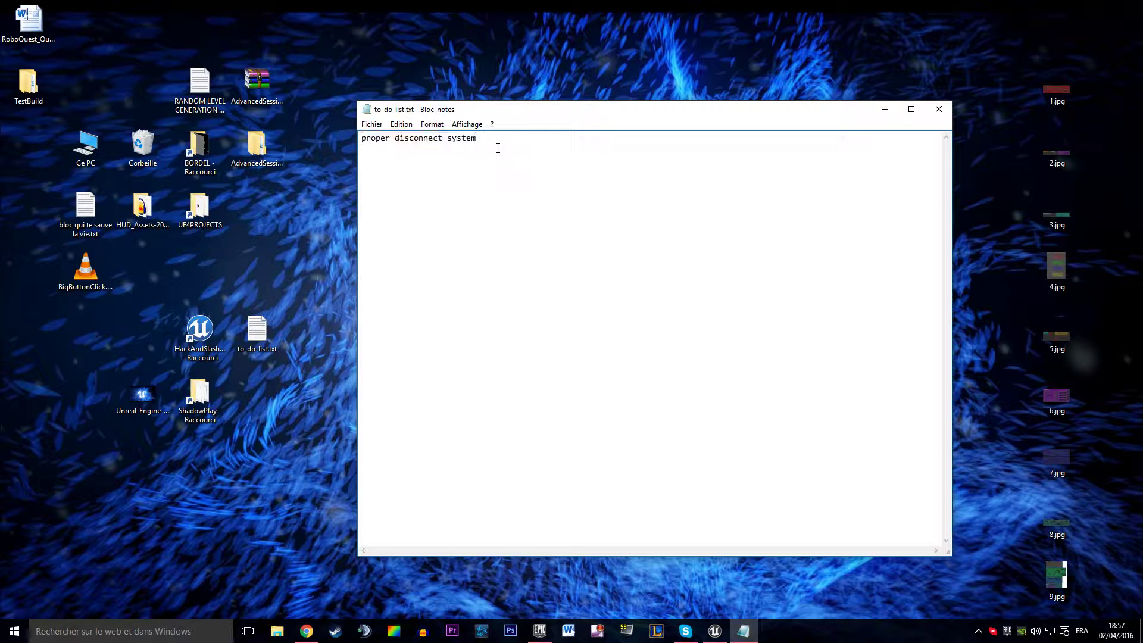
pyautogui.press('Return')
pyautogui.press('Return')
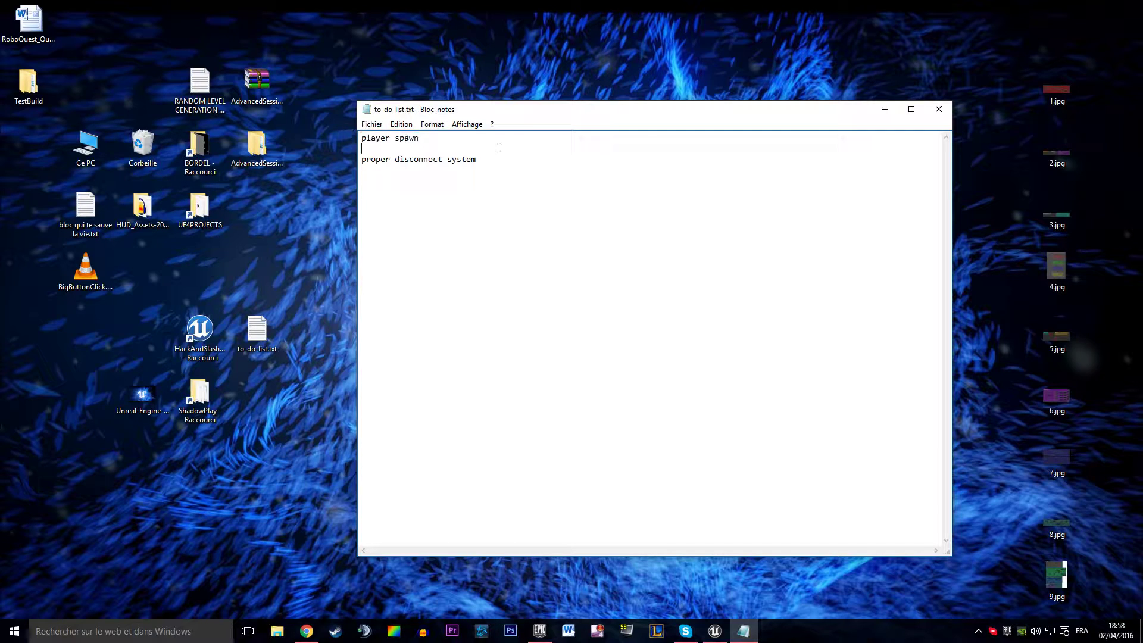
# Minimize the to-do list, switch to Unreal Editor and open the TestMap level from TopDownBP's Maps folder
pyautogui.click(885, 110)
pyautogui.click(714, 631)
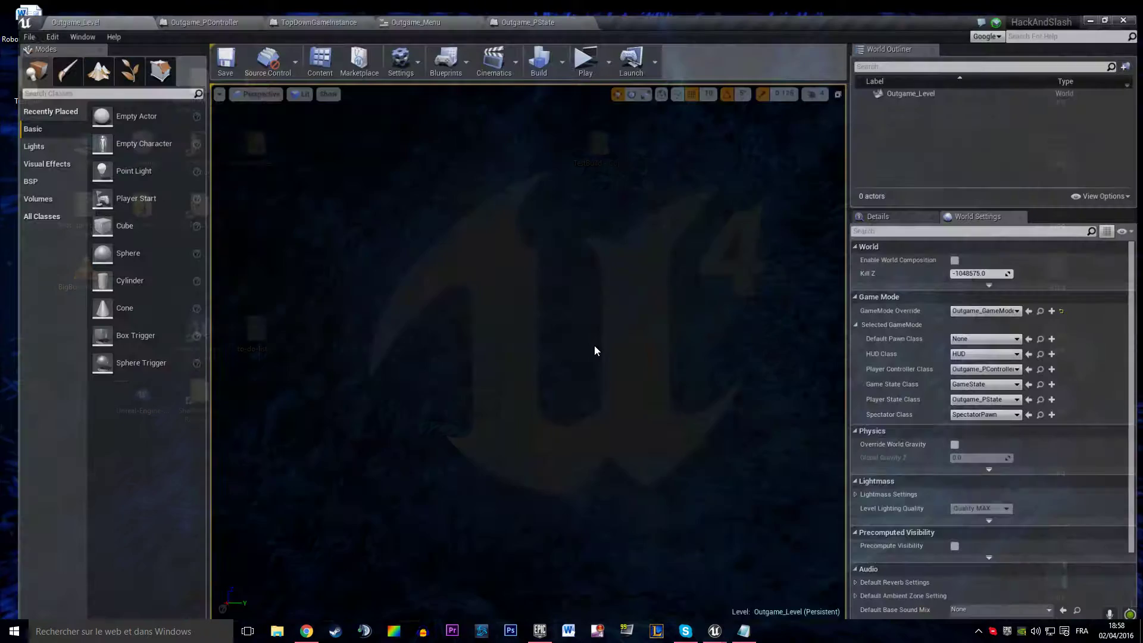
pyautogui.click(212, 46)
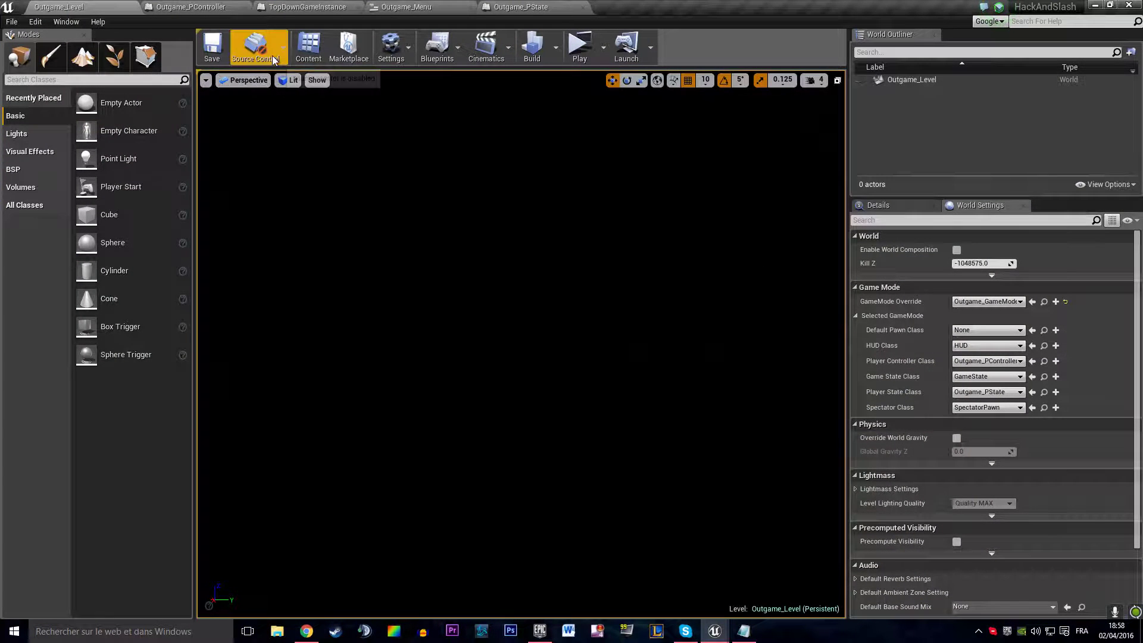
pyautogui.click(308, 47)
pyautogui.scroll(-3, 375, 430)
pyautogui.click(381, 429)
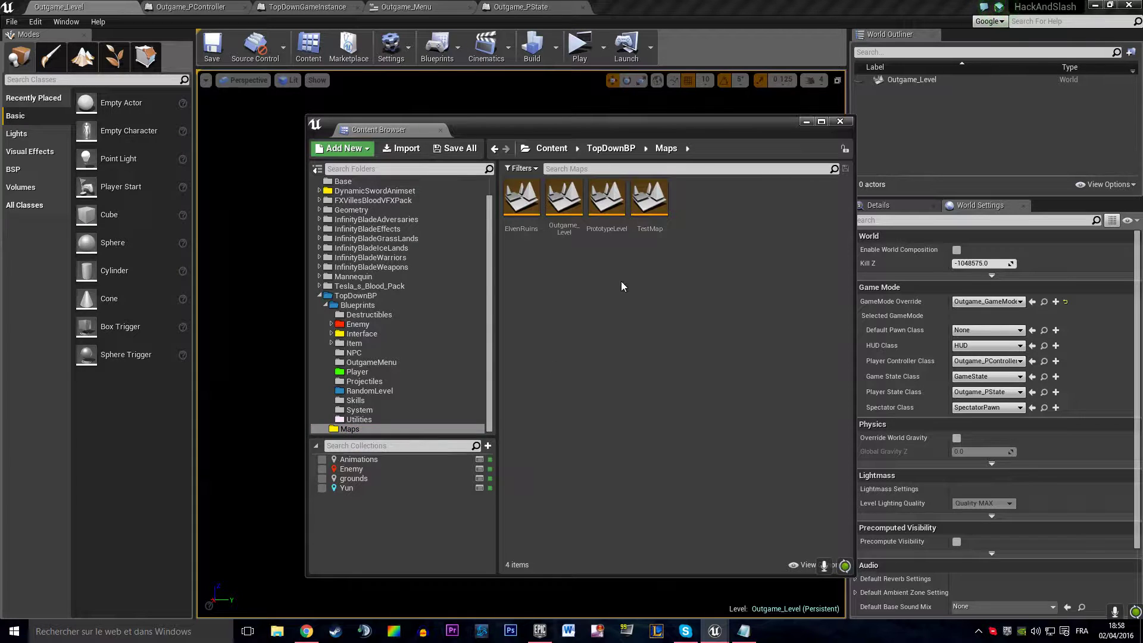
pyautogui.doubleClick(649, 199)
pyautogui.click(840, 121)
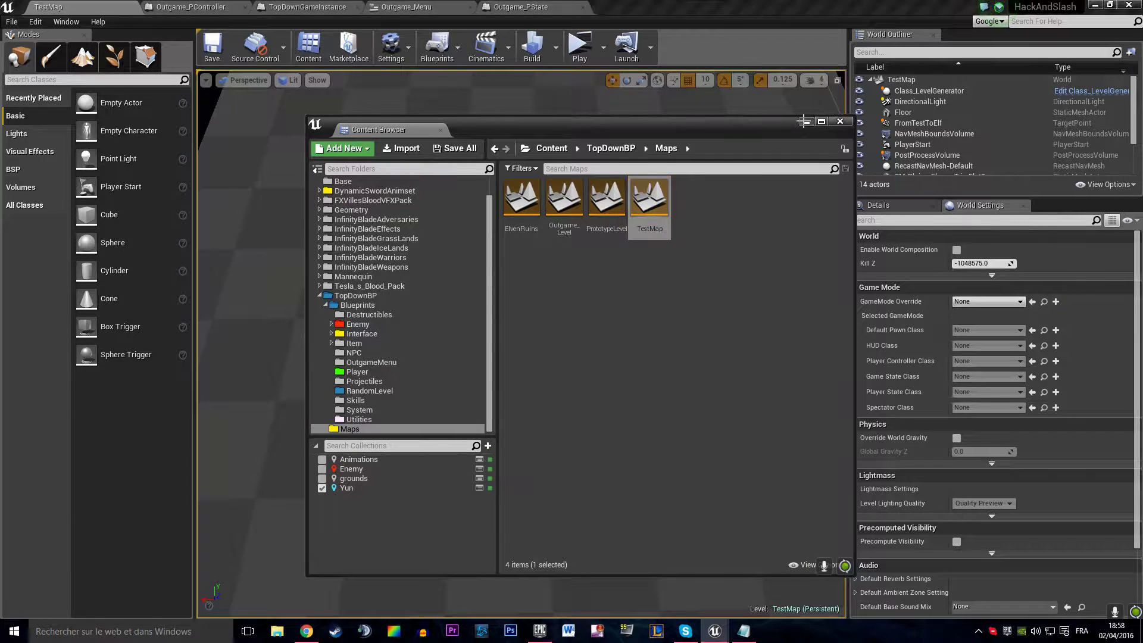
# Move the PlayerStart away from the floor plates onto open floor beside the character and display its details
pyautogui.moveTo(521, 344); pyautogui.dragTo(268, 321, button='right')
pyautogui.click(523, 196)
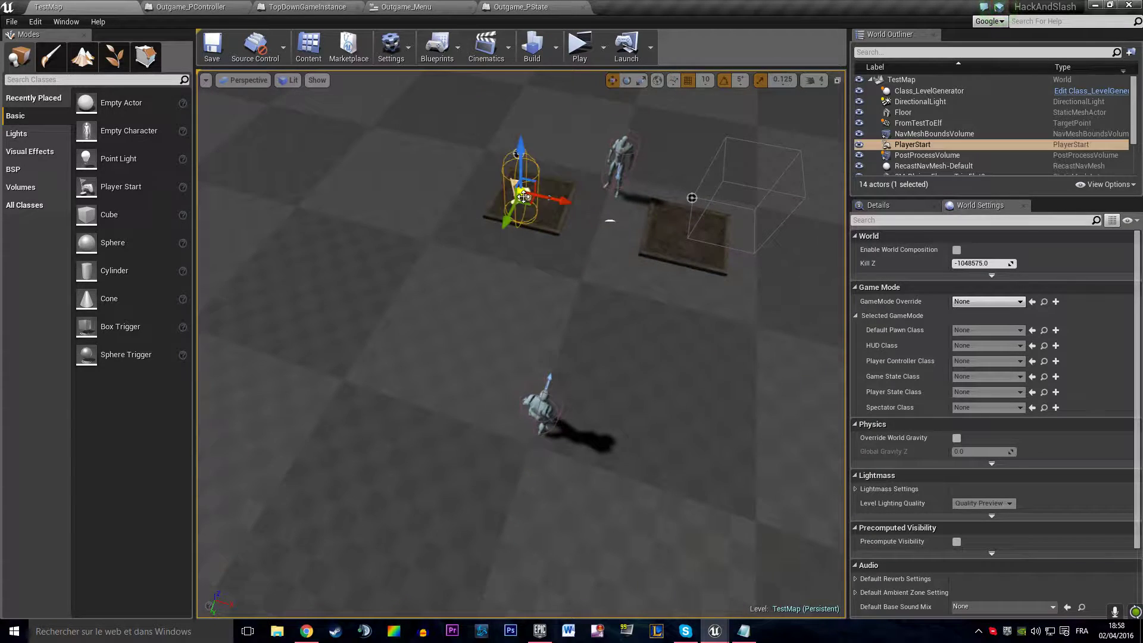
pyautogui.moveTo(523, 196); pyautogui.dragTo(358, 164, button='right')
pyautogui.moveTo(479, 248); pyautogui.dragTo(303, 256)
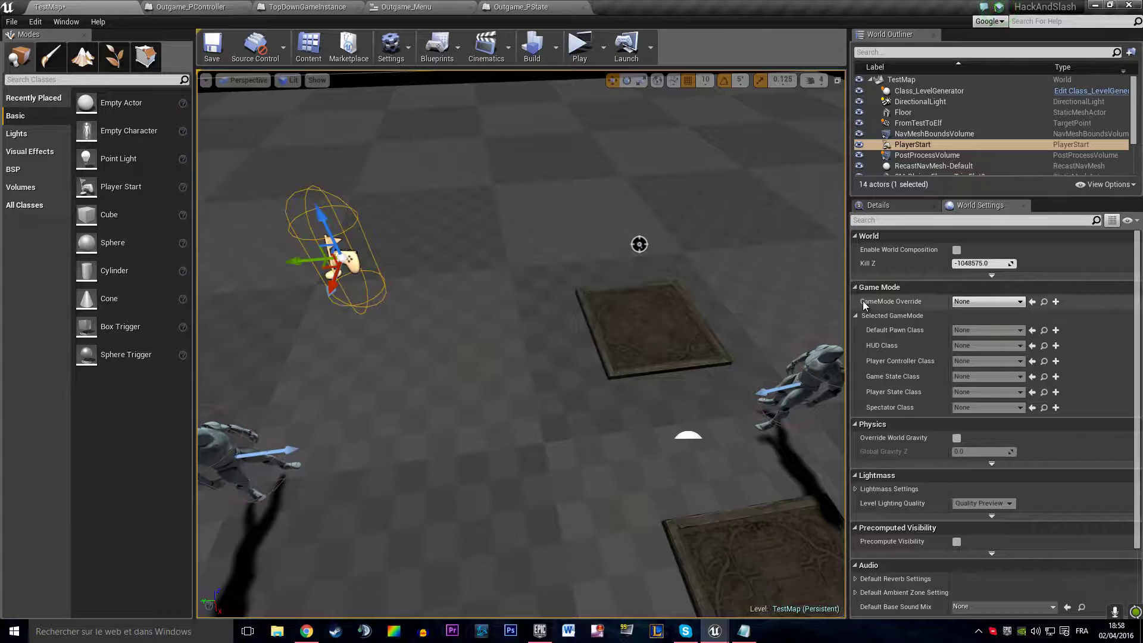
pyautogui.moveTo(673, 297); pyautogui.dragTo(557, 330, button='right')
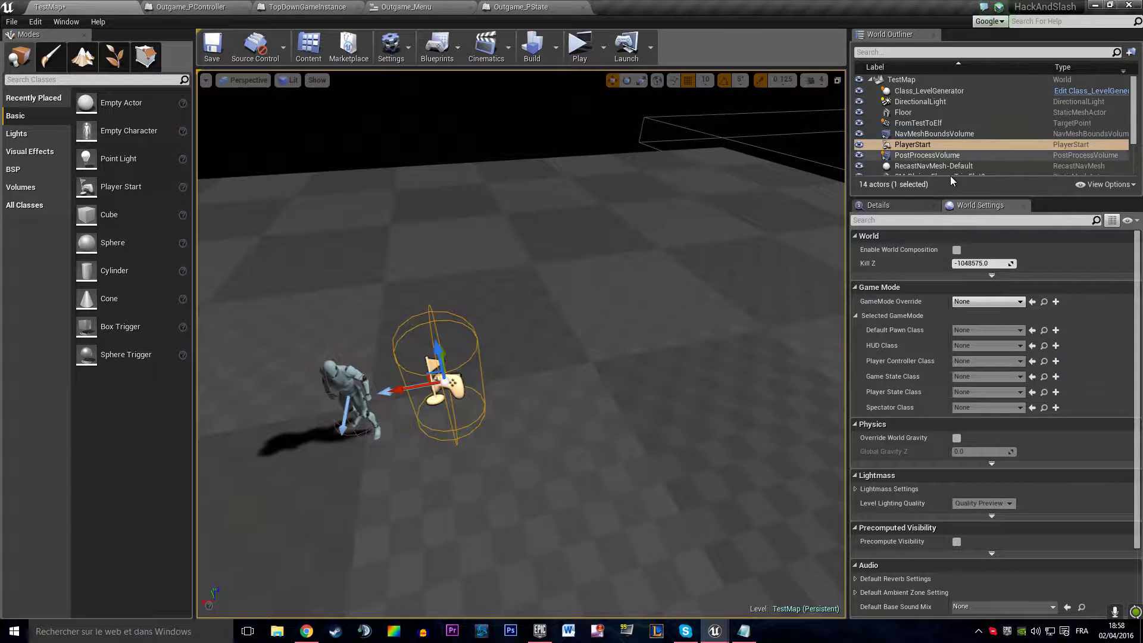
pyautogui.click(878, 205)
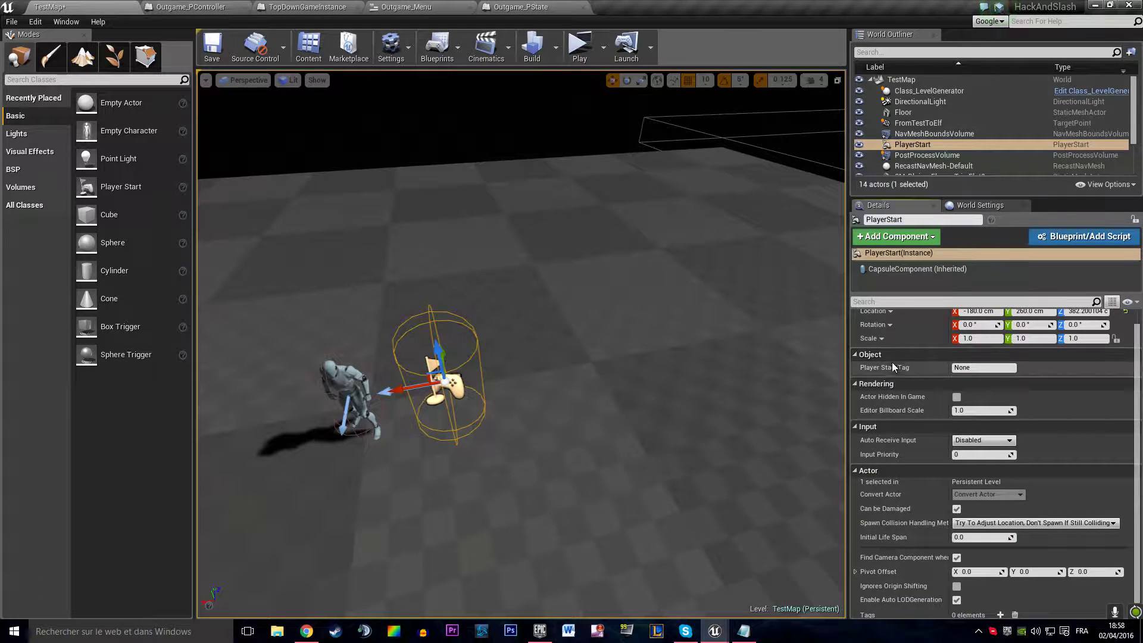
pyautogui.scroll(-1, 899, 414)
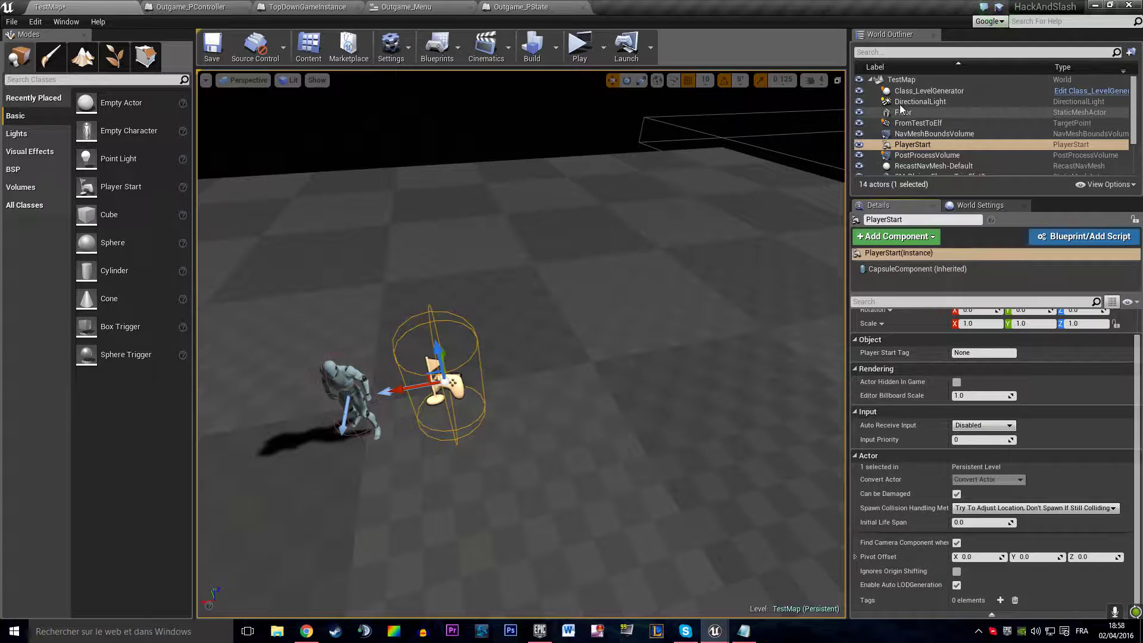
# Duplicate the PlayerStart three times along its X axis to form a row of four spawn points
pyautogui.moveTo(515, 296); pyautogui.dragTo(480, 298, button='right')
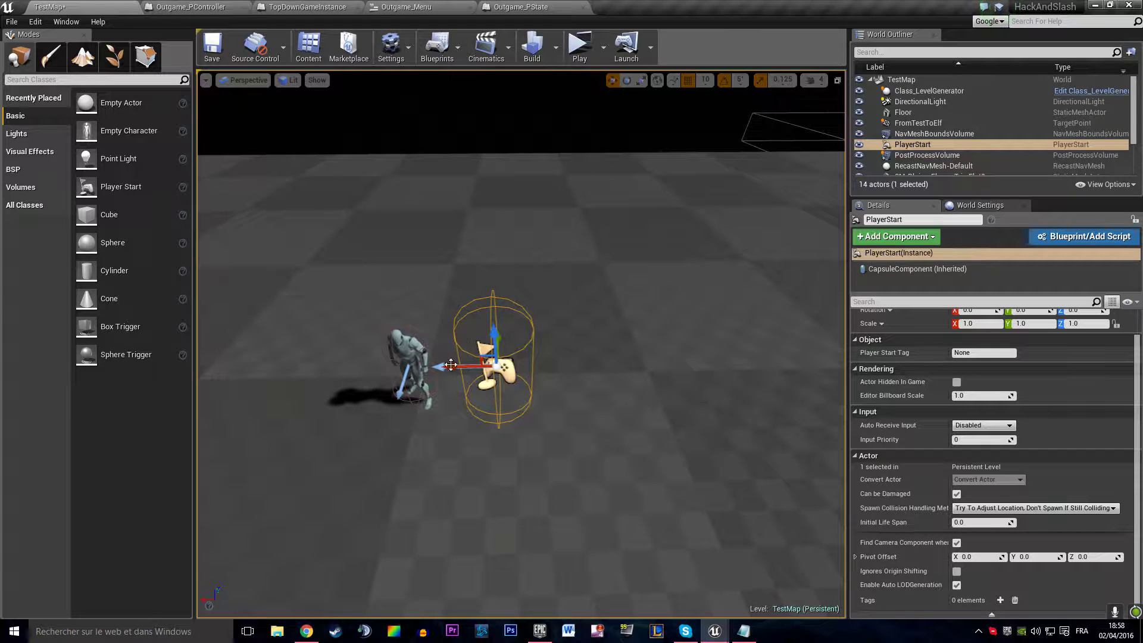
pyautogui.keyDown('alt'); pyautogui.moveTo(451, 366); pyautogui.dragTo(331, 368); pyautogui.keyUp('alt')
pyautogui.keyDown('alt'); pyautogui.keyDown('shift'); pyautogui.moveTo(459, 372); pyautogui.dragTo(266, 367); pyautogui.keyUp('shift'); pyautogui.keyUp('alt')
pyautogui.keyDown('alt'); pyautogui.keyDown('shift'); pyautogui.moveTo(459, 367); pyautogui.dragTo(238, 366); pyautogui.keyUp('shift'); pyautogui.keyUp('alt')
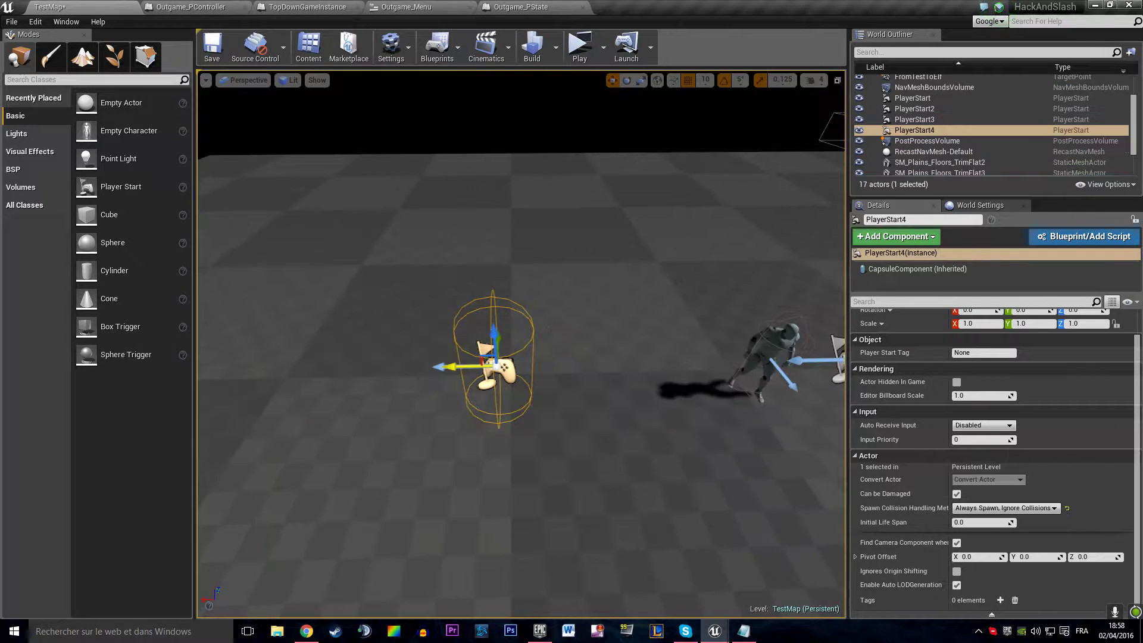
# Save TestMap and playtest it with one server and three clients to check where the players spawn, ending the session
pyautogui.moveTo(523, 263)
pyautogui.mouseDown(button='right')
pyautogui.moveTo(631, 280)
pyautogui.moveTo(518, 263)
pyautogui.mouseUp(button='right')
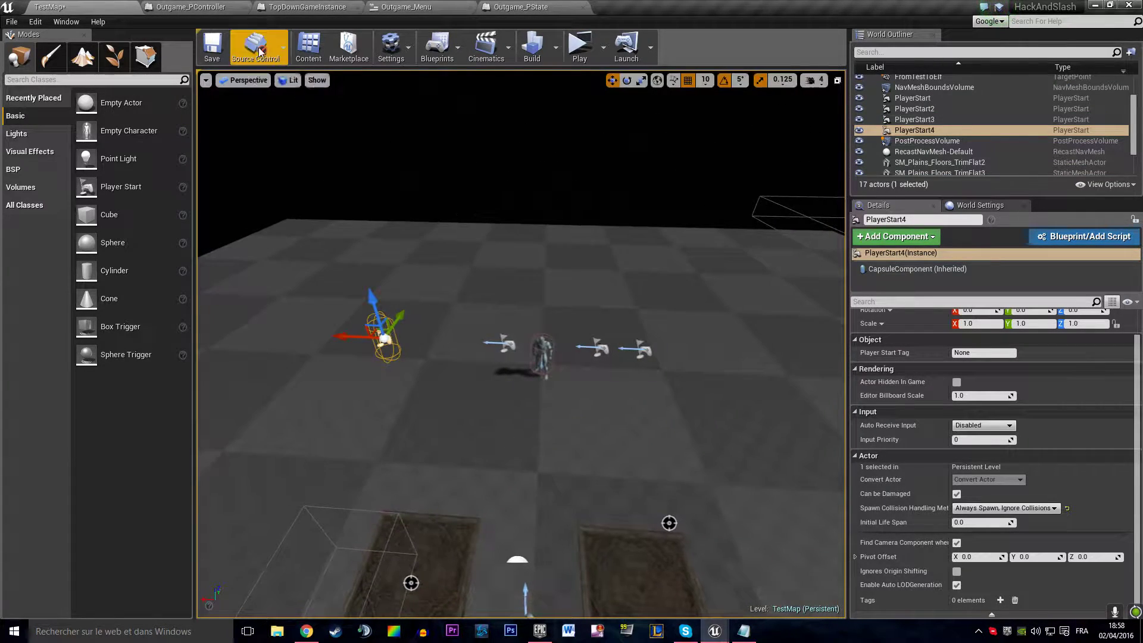
pyautogui.click(212, 46)
pyautogui.click(578, 58)
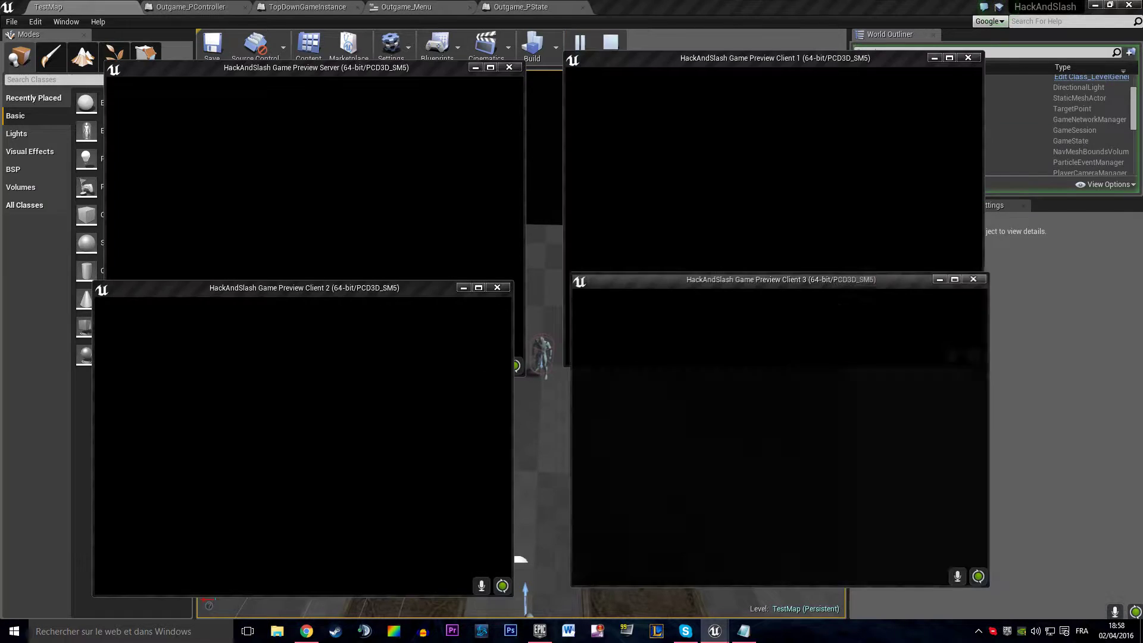
pyautogui.click(384, 534)
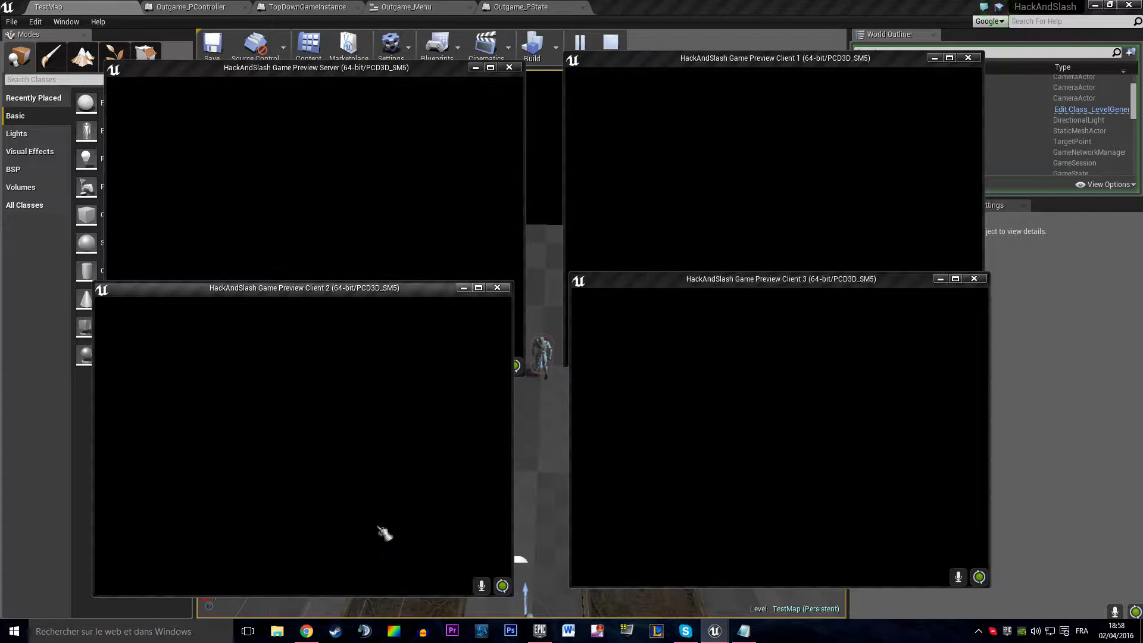
pyautogui.click(429, 225)
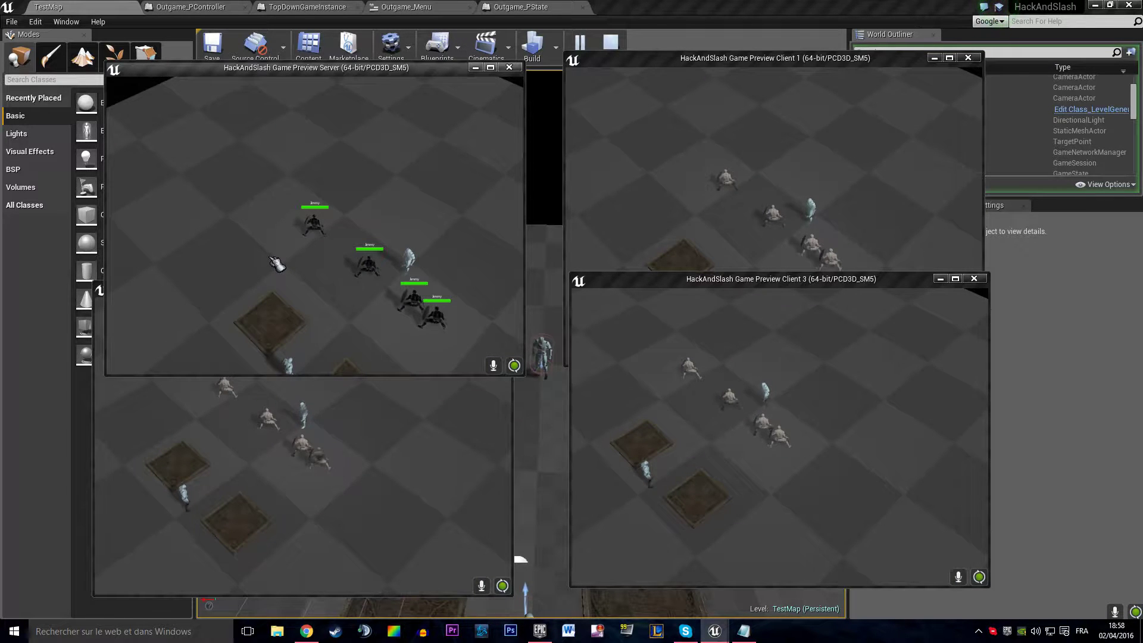
pyautogui.click(509, 68)
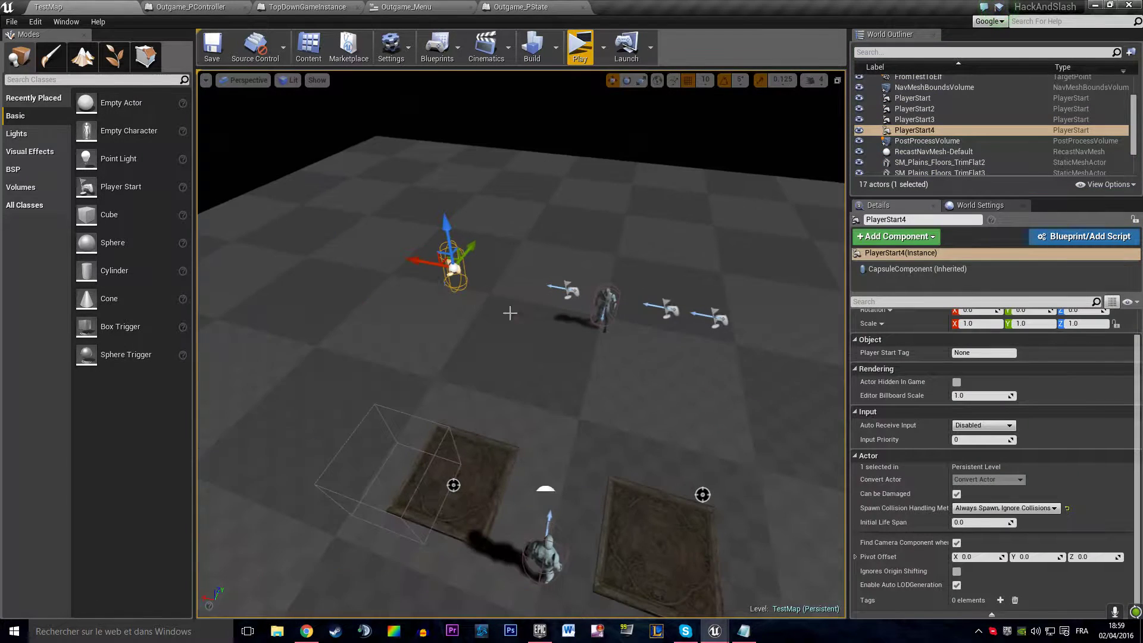
# Duplicate the selected PlayerStart into three more spawn points spread across the floor and save TestMap
pyautogui.keyDown('alt'); pyautogui.keyDown('shift'); pyautogui.moveTo(425, 253); pyautogui.dragTo(501, 273); pyautogui.keyUp('shift'); pyautogui.keyUp('alt')
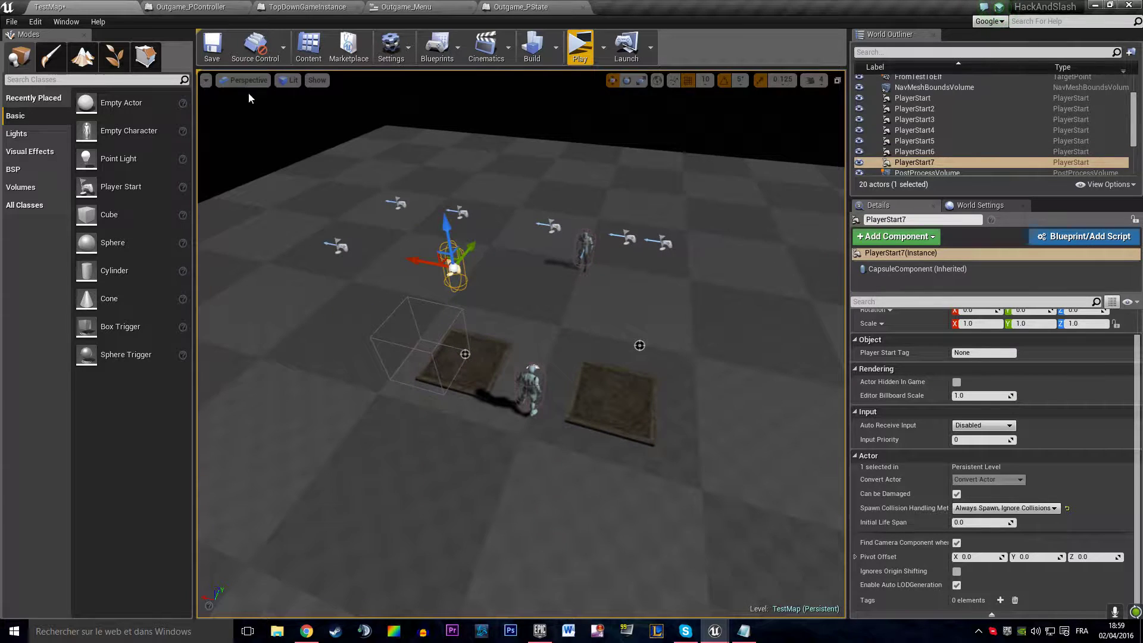
pyautogui.click(212, 47)
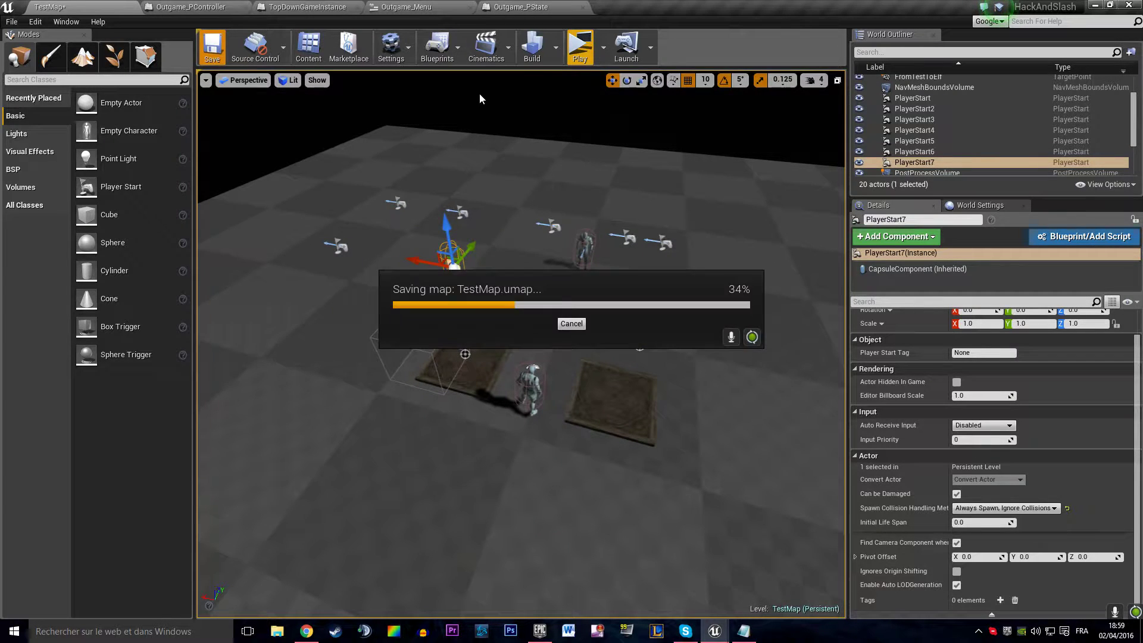
# Playtest TestMap again, checking the player spawns in the server and all three client windows, and end the session
pyautogui.click(579, 62)
pyautogui.click(447, 519)
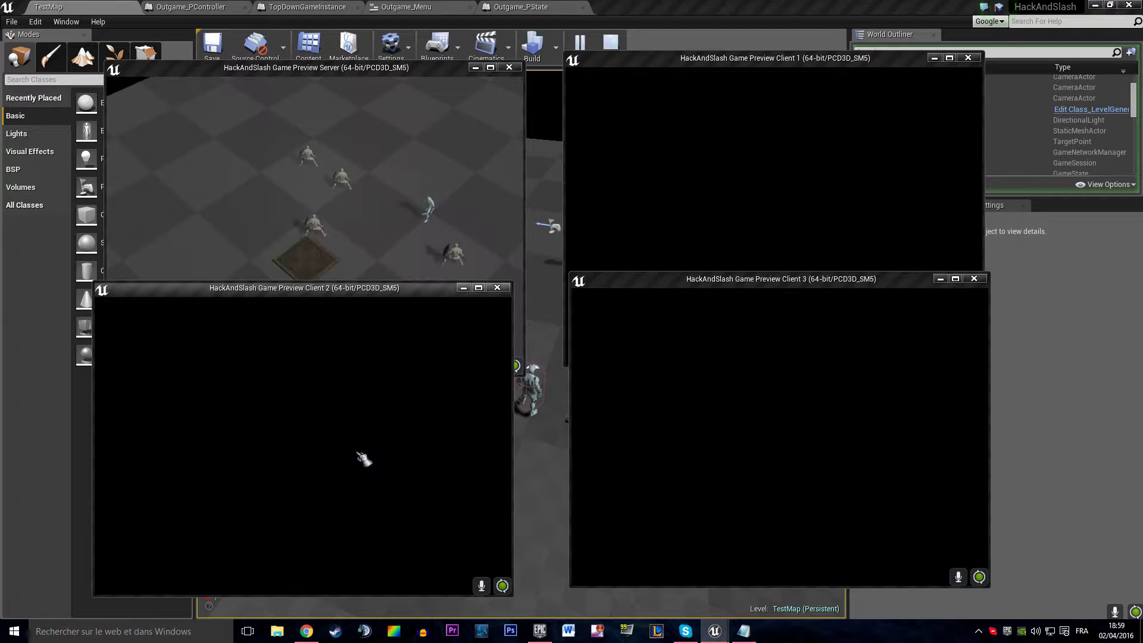
pyautogui.click(397, 204)
pyautogui.click(399, 484)
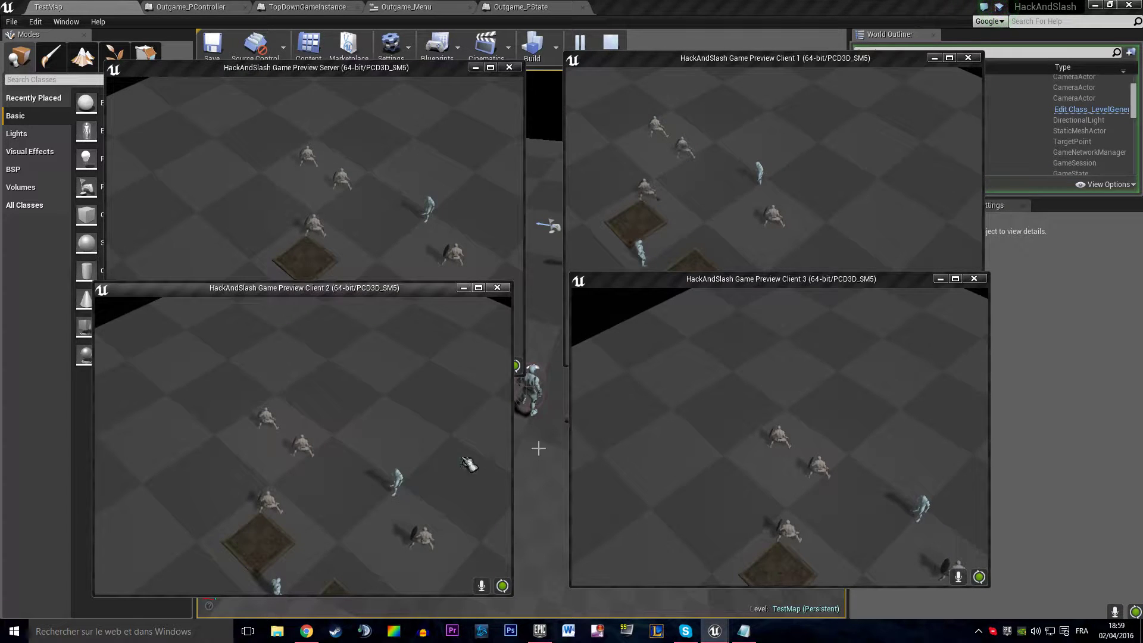
pyautogui.click(711, 439)
pyautogui.click(396, 241)
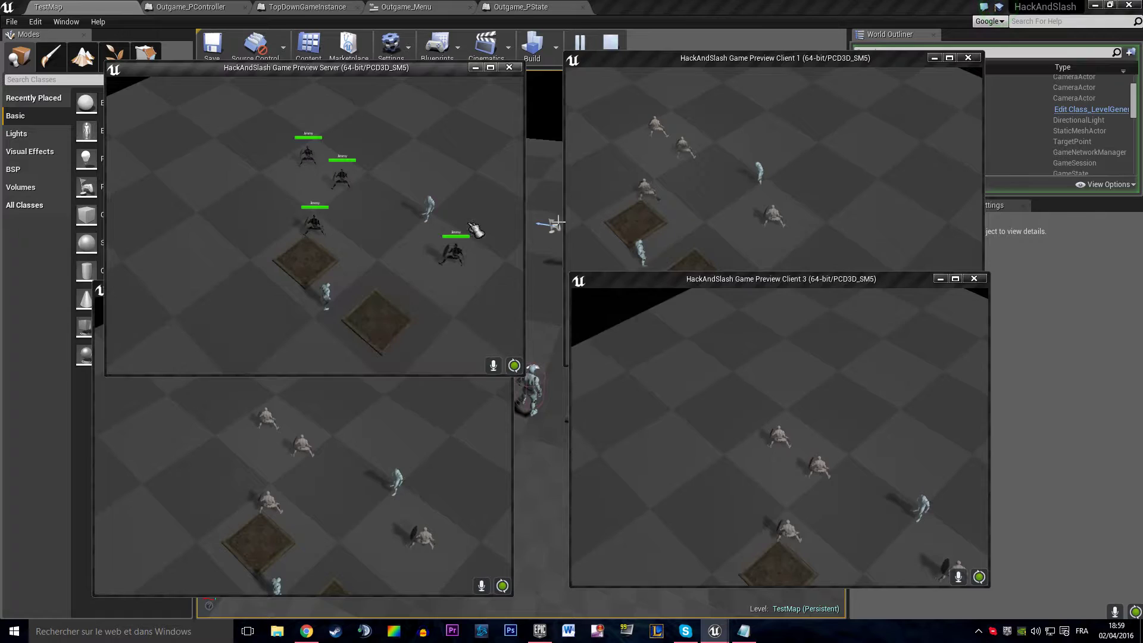
pyautogui.click(720, 214)
pyautogui.click(789, 515)
pyautogui.click(383, 505)
pyautogui.click(379, 238)
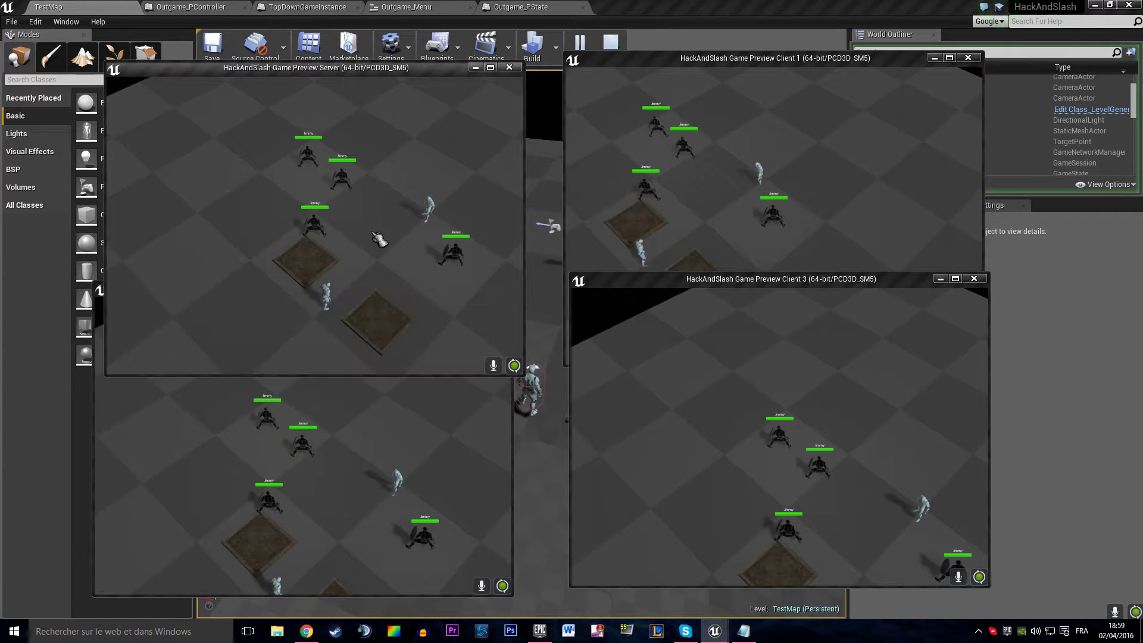
pyautogui.click(689, 207)
pyautogui.click(724, 422)
pyautogui.click(435, 493)
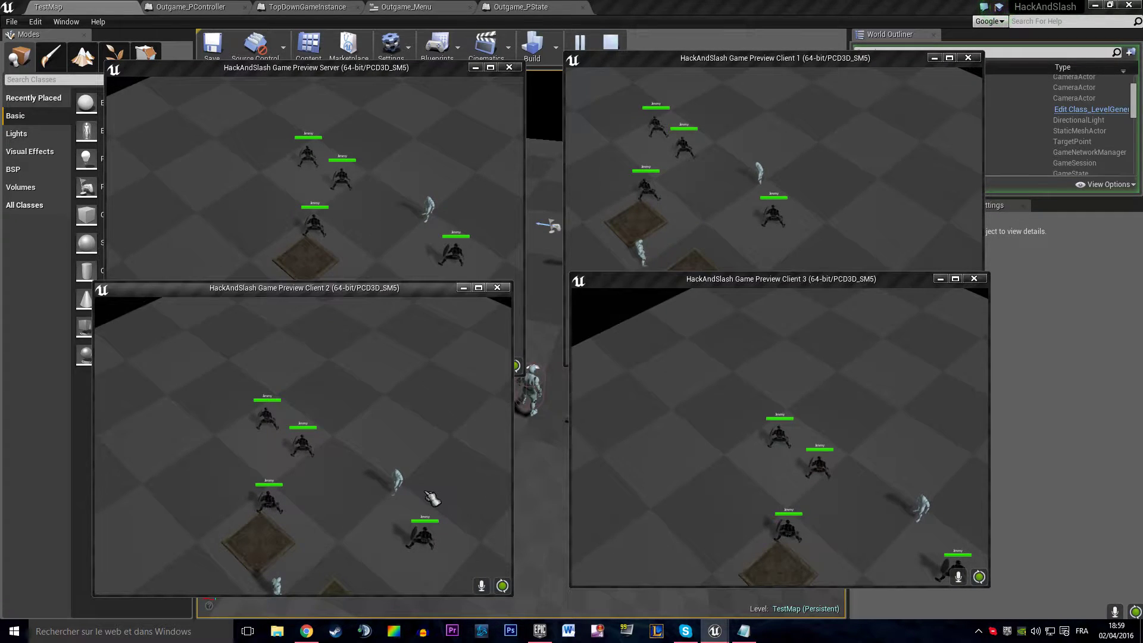
pyautogui.click(397, 238)
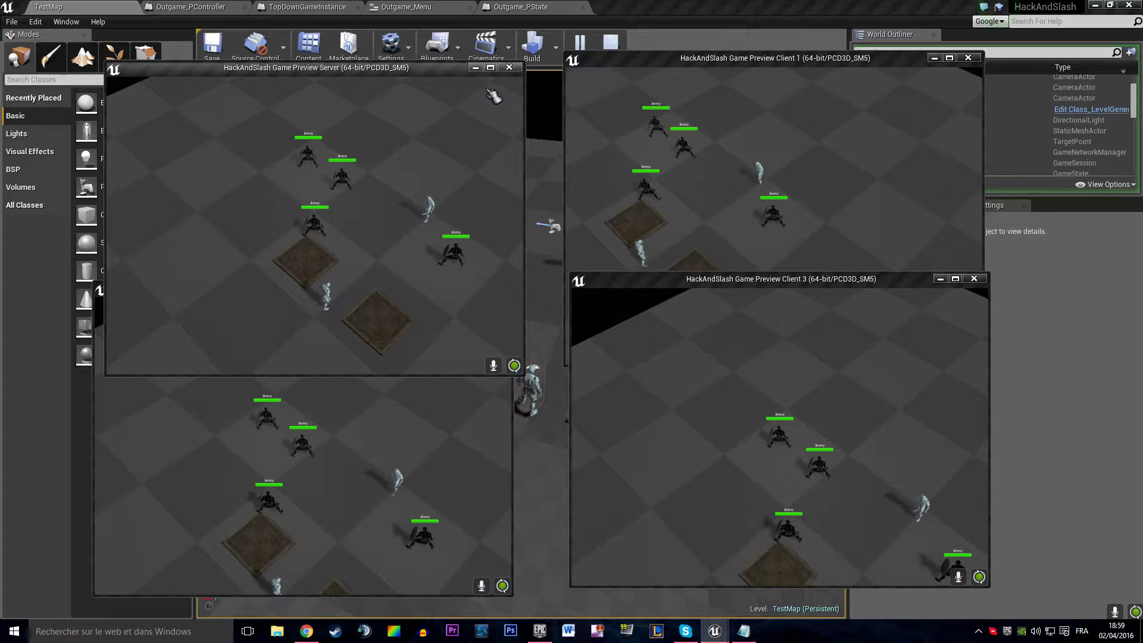
pyautogui.click(506, 68)
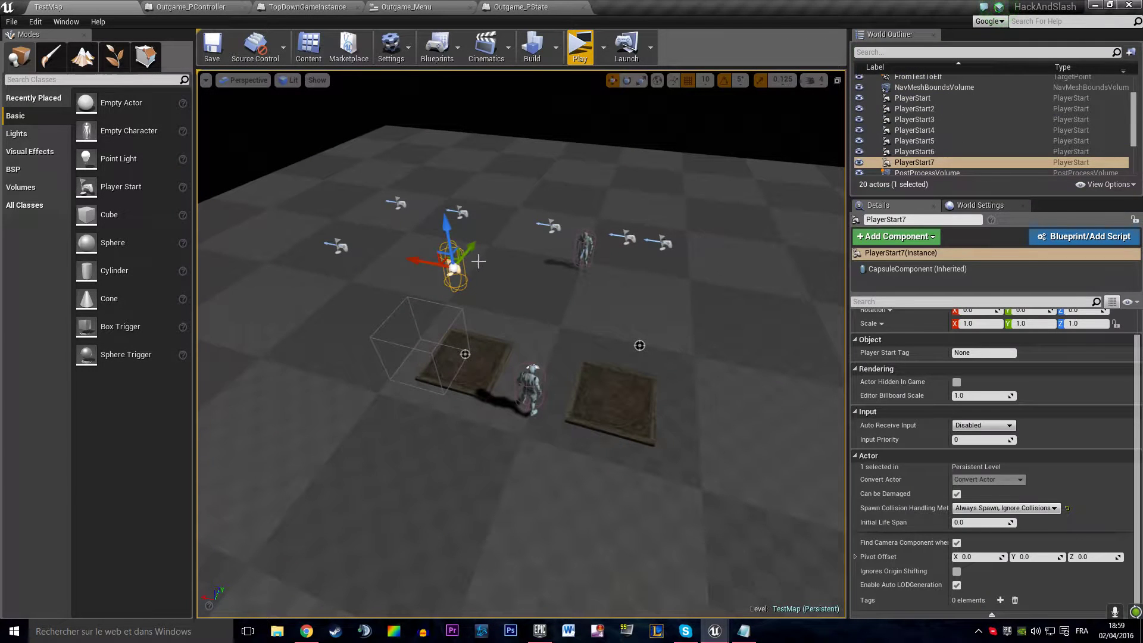
# Try to shift PlayerStart7 slightly along its Y axis, undo the move and save TestMap
pyautogui.moveTo(470, 247)
pyautogui.mouseDown()
pyautogui.moveTo(486, 227)
pyautogui.moveTo(462, 259)
pyautogui.mouseUp()
pyautogui.hotkey('ctrl', 'z')
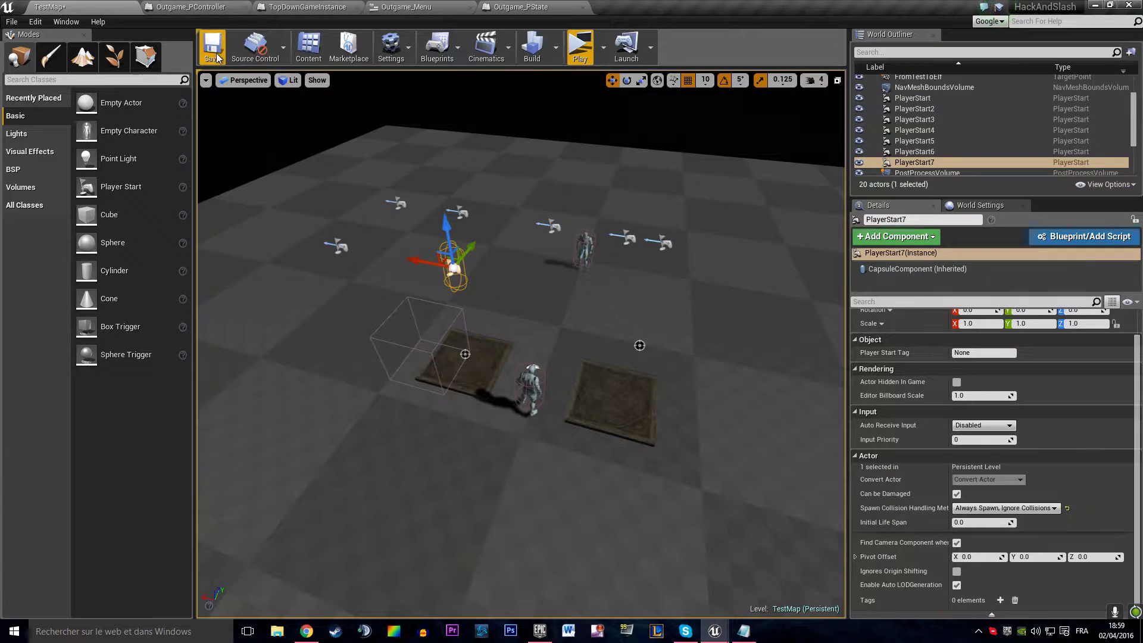
pyautogui.click(215, 56)
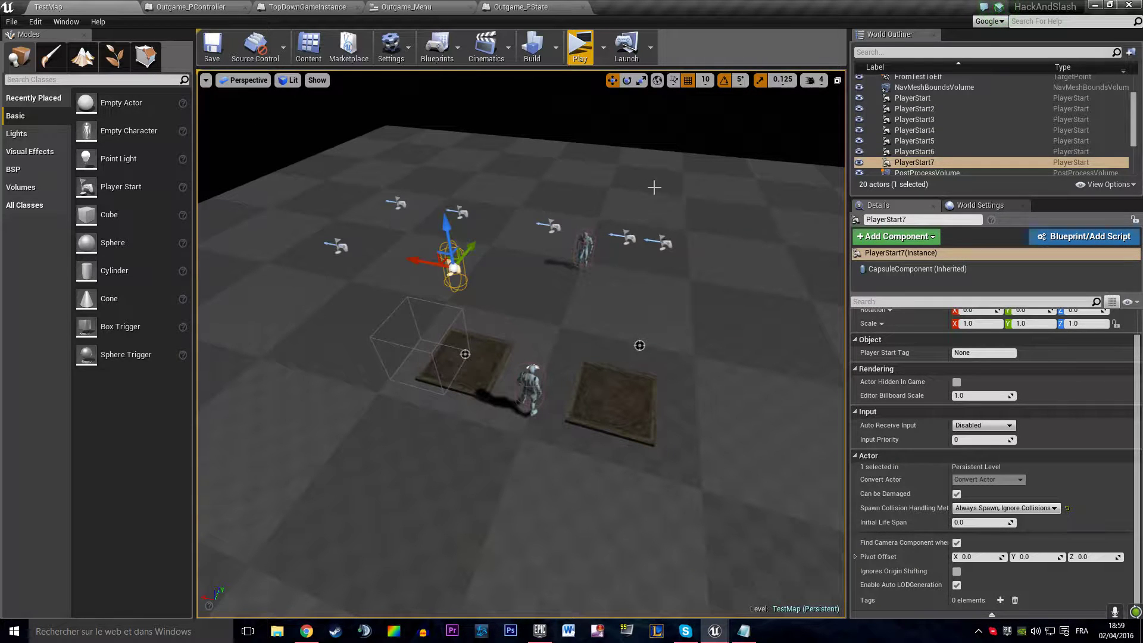
# Check the placement of the player starts around the floor plates from other angles and save TestMap
pyautogui.moveTo(655, 188); pyautogui.dragTo(42, 190, button='right')
pyautogui.press('d')
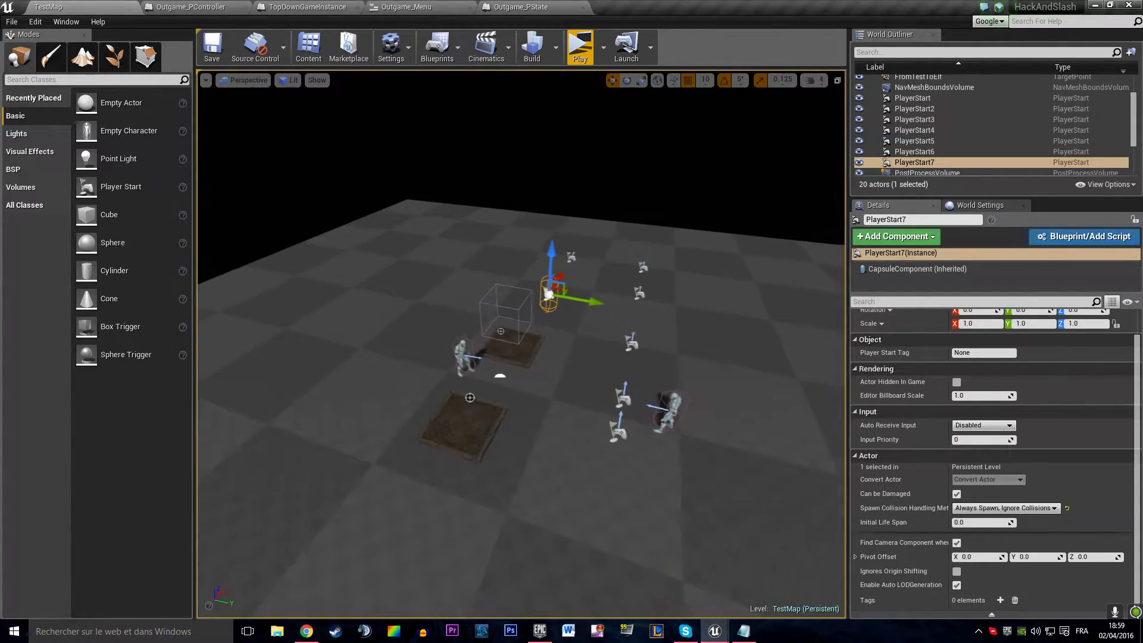
pyautogui.moveTo(524, 233); pyautogui.dragTo(686, 295, button='right')
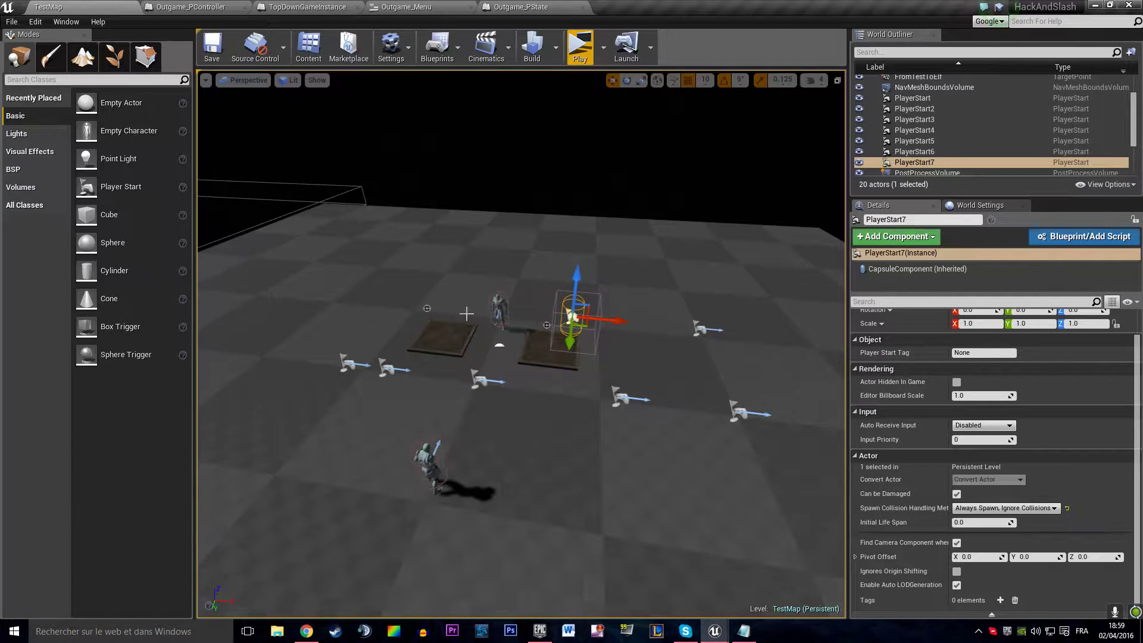
pyautogui.click(212, 48)
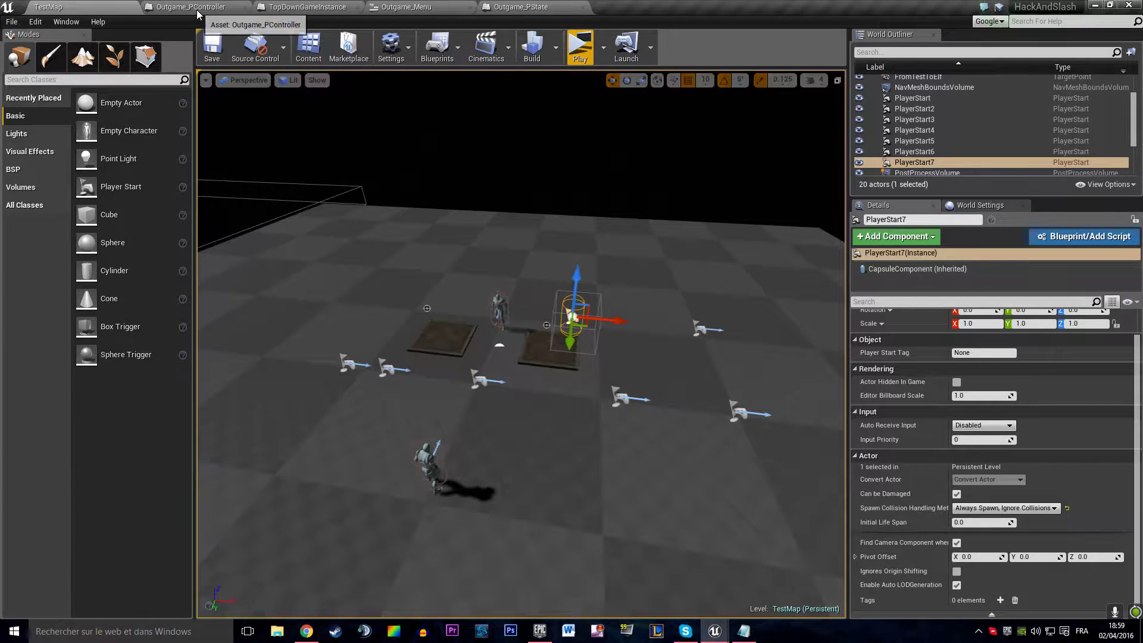
# Bring up TestMap's World Settings and check the game mode override and its classes
pyautogui.click(309, 47)
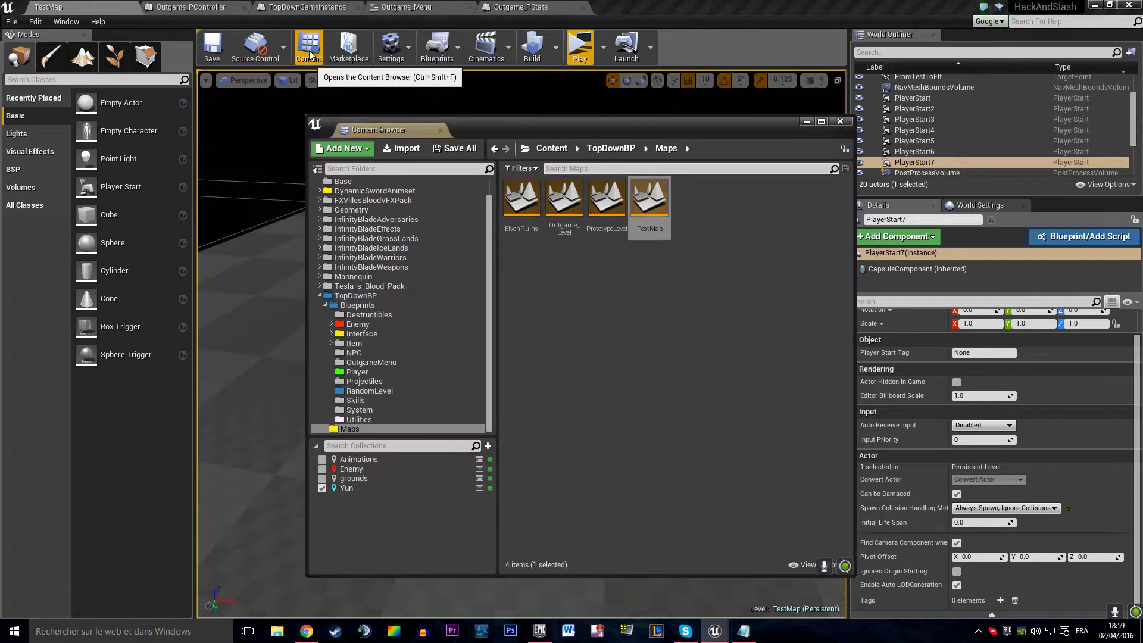
pyautogui.click(805, 122)
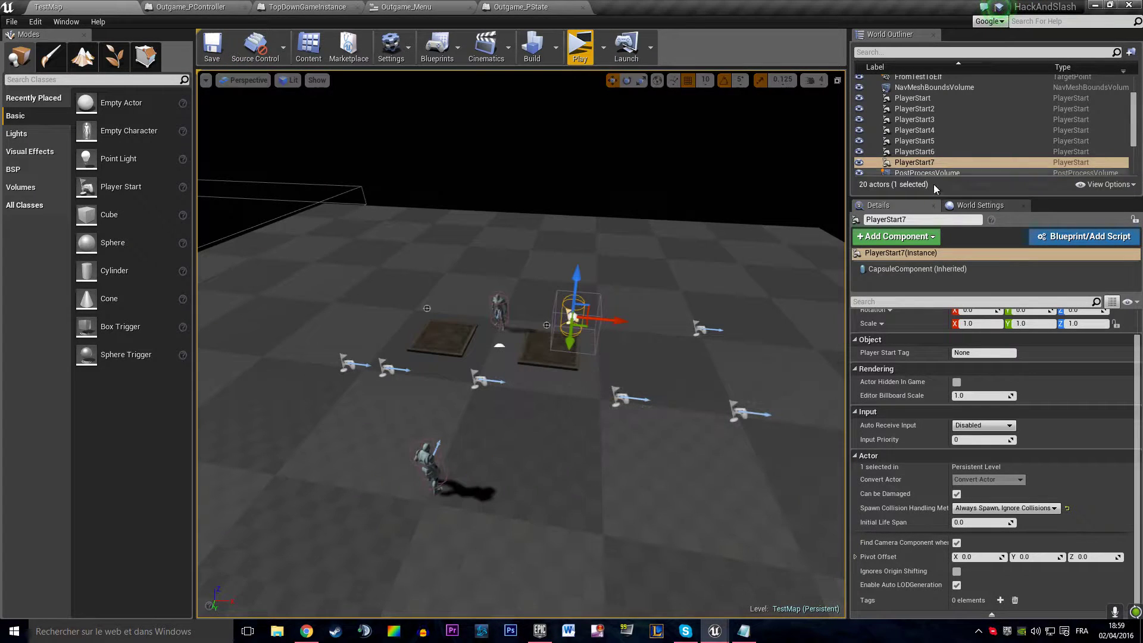
pyautogui.click(970, 205)
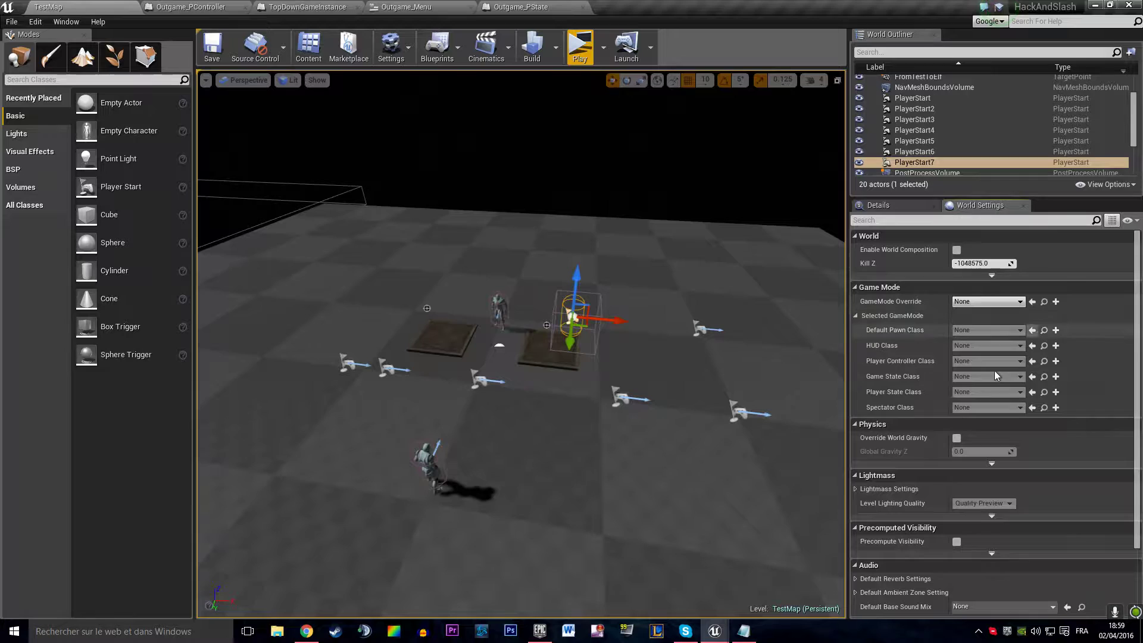
# Open the TopDownGameInstance and TopDownGameMode blueprints from the TopDownBP System folder
pyautogui.click(309, 54)
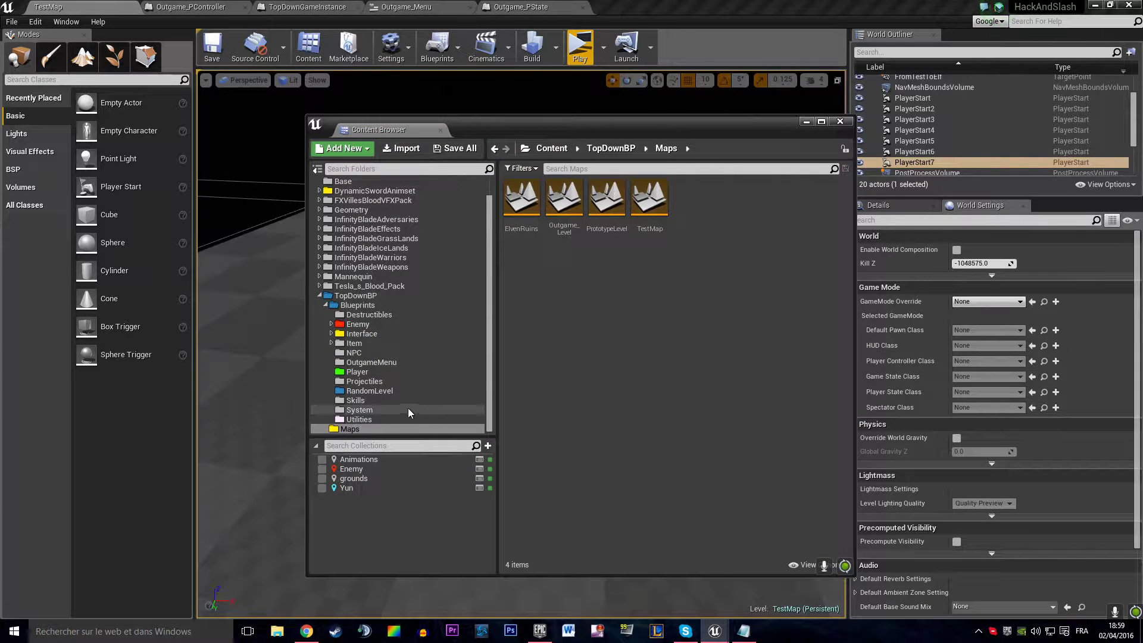
pyautogui.click(368, 409)
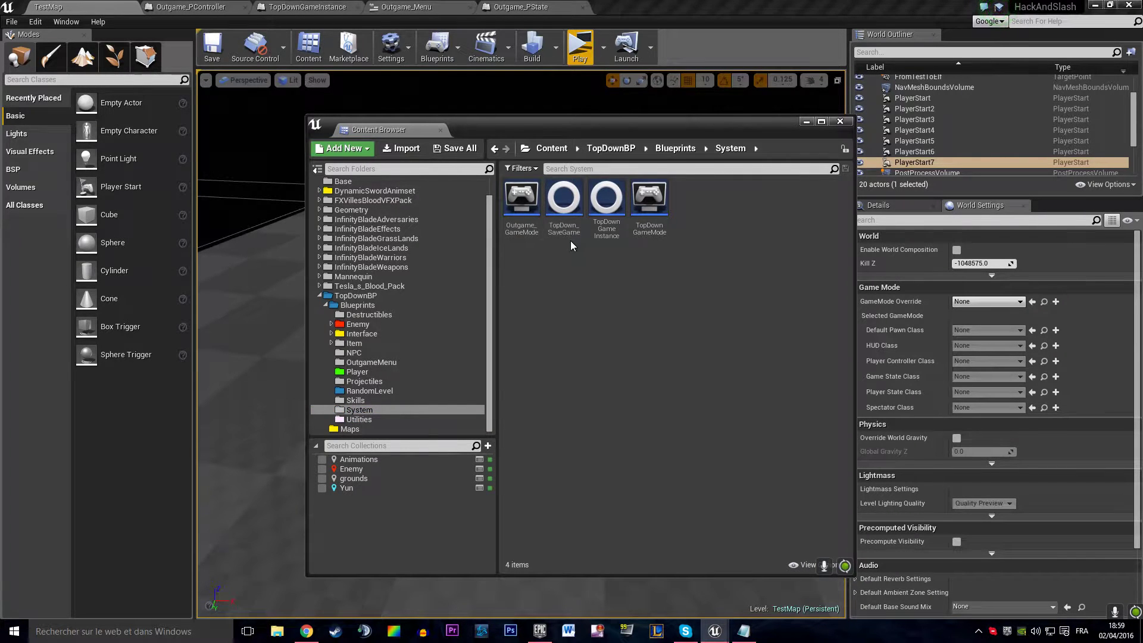
pyautogui.click(614, 234)
pyautogui.doubleClick(615, 234)
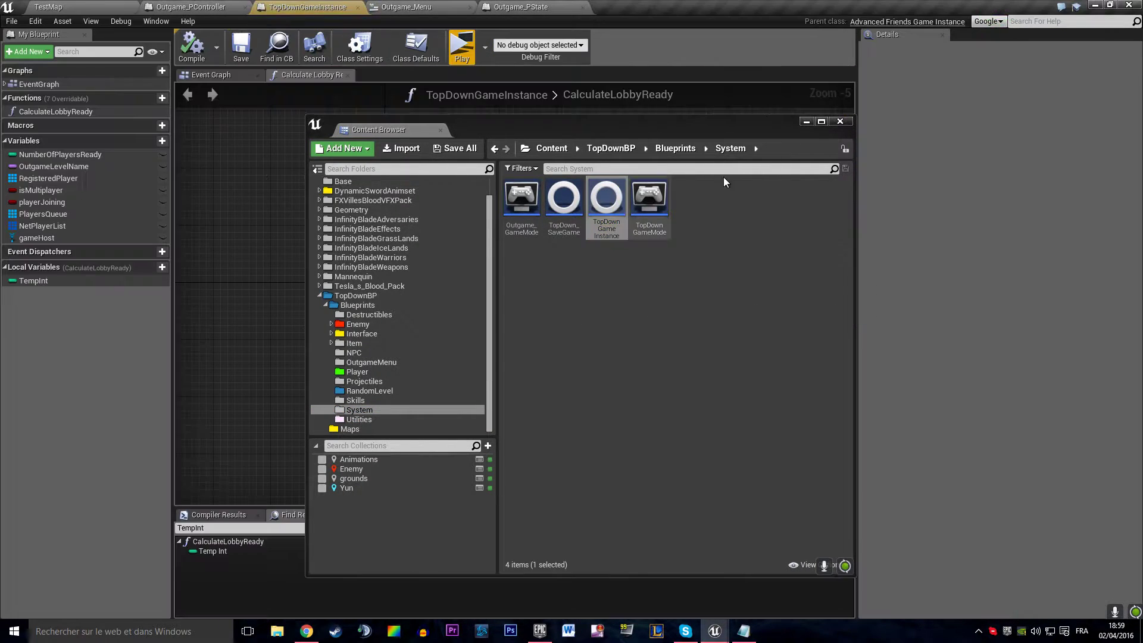
pyautogui.doubleClick(649, 202)
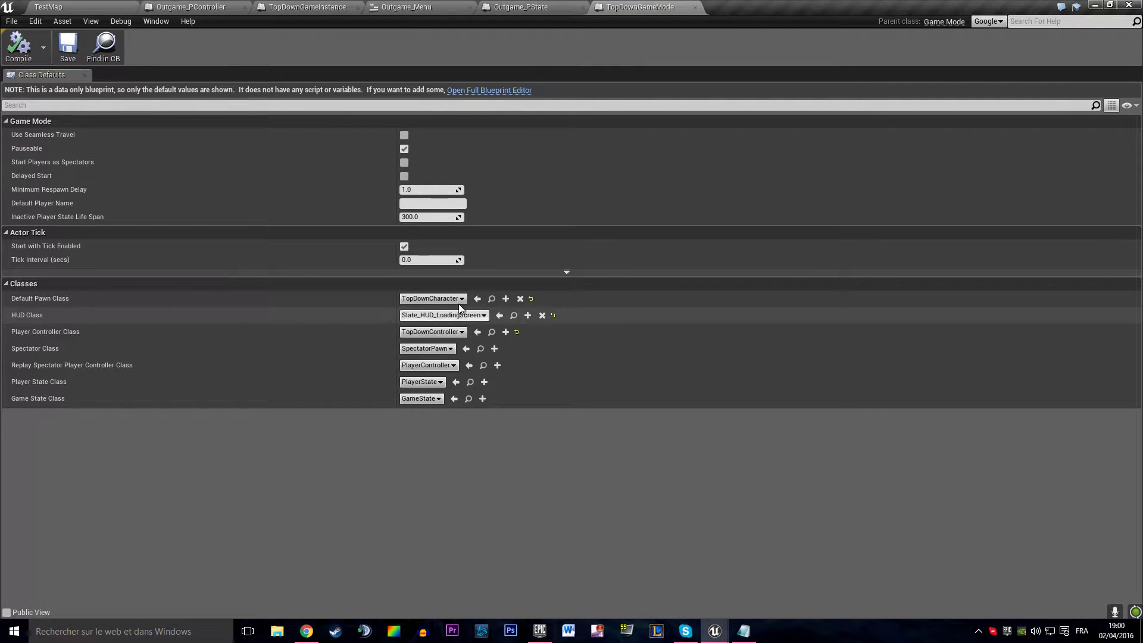
# Switch the game mode's Default Pawn Class to None and back to TopDownCharacter, compiling and saving the blueprint
pyautogui.click(459, 299)
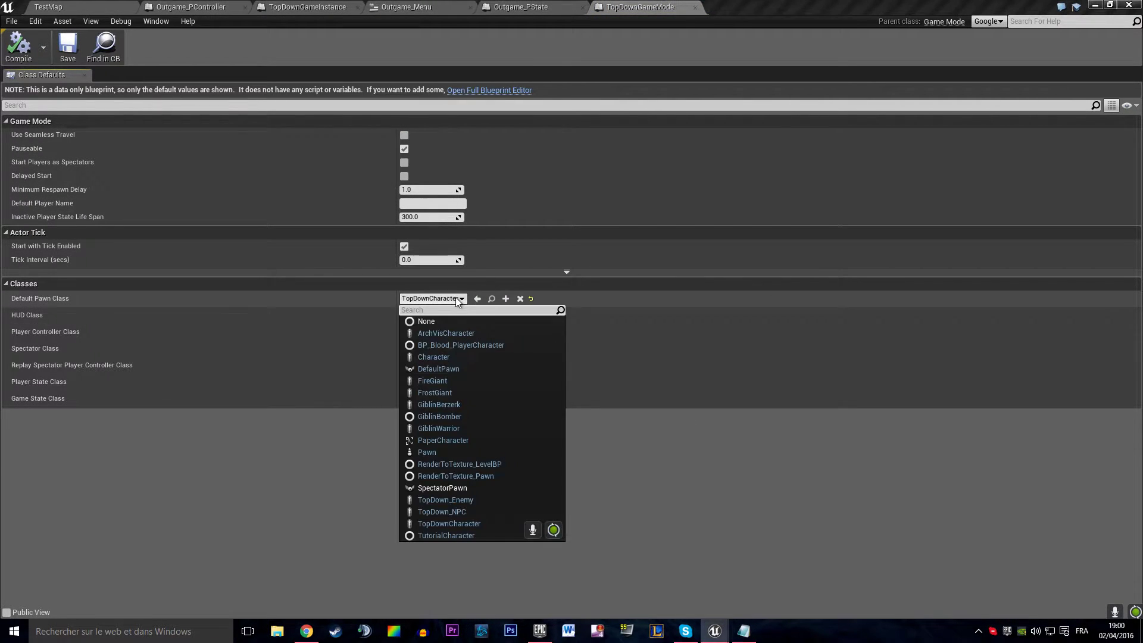
pyautogui.click(435, 321)
pyautogui.click(420, 303)
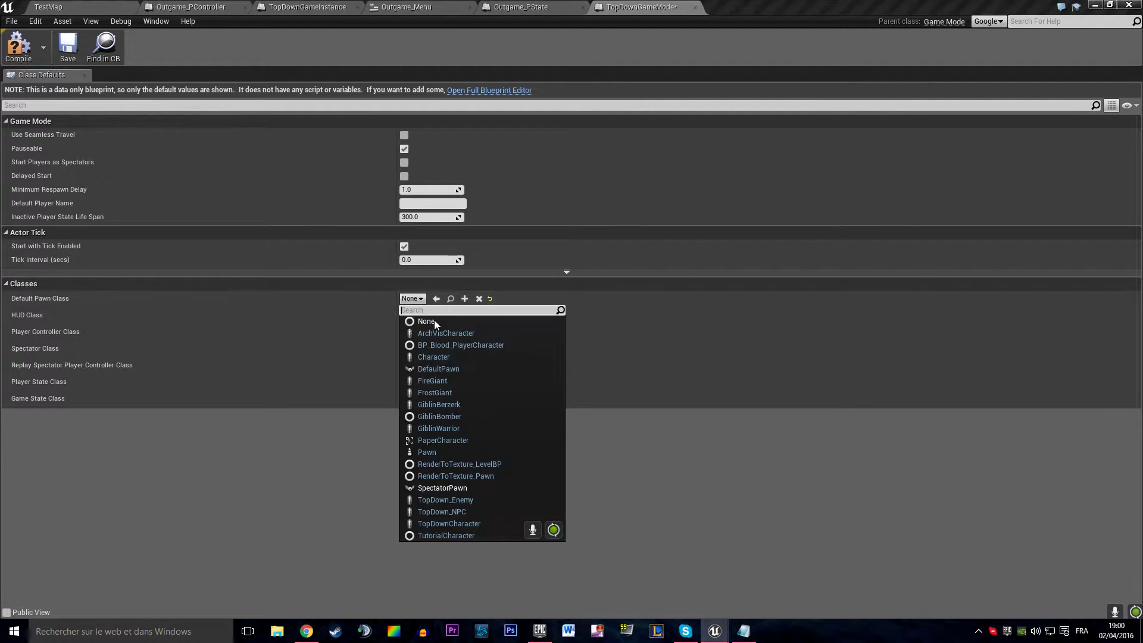
pyautogui.click(449, 523)
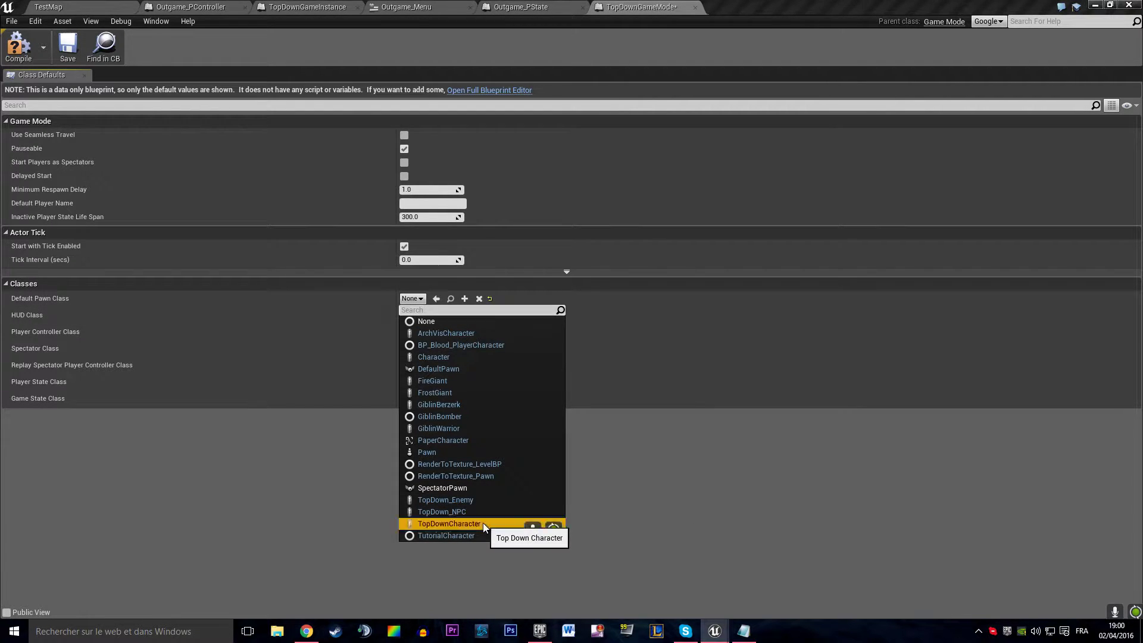
pyautogui.click(25, 53)
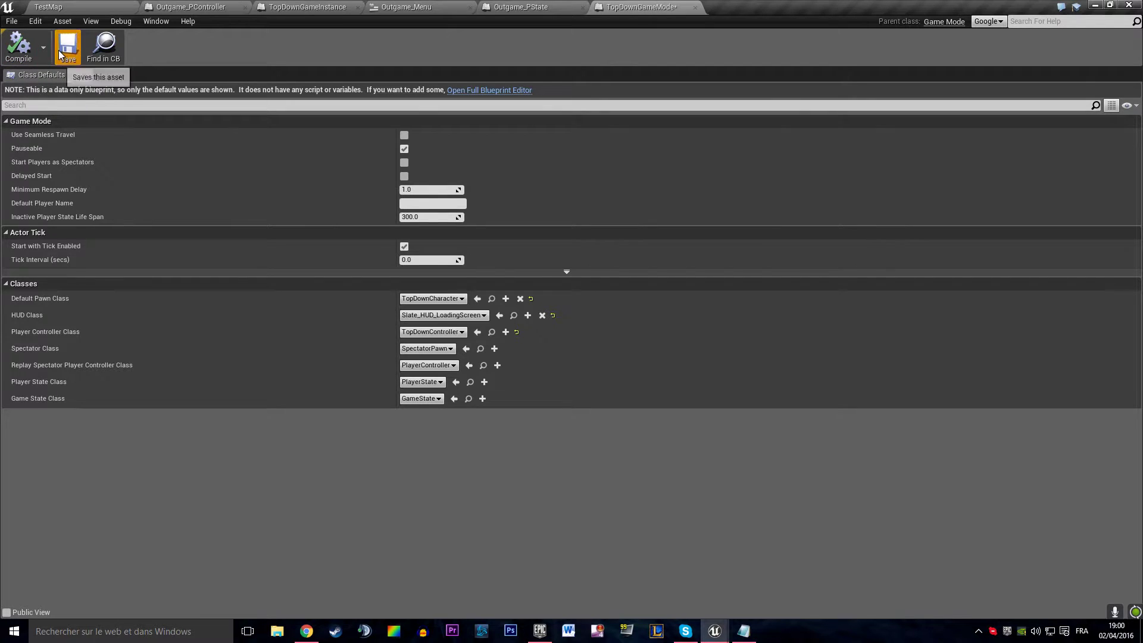
pyautogui.click(68, 47)
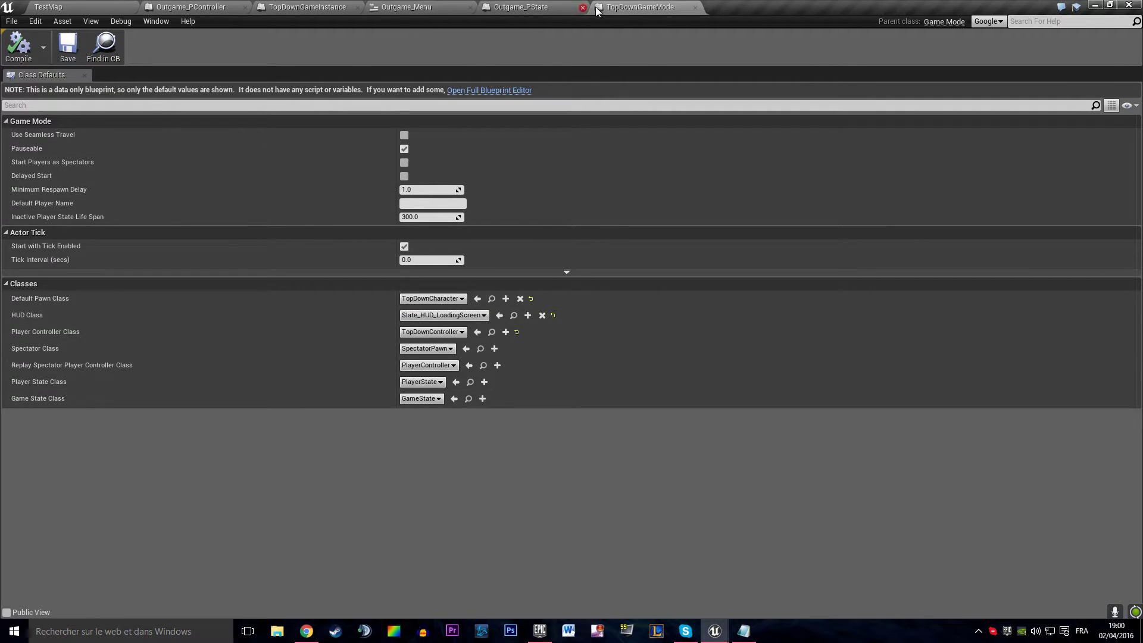
# Close all the open blueprint editors and save TestMap
pyautogui.click(519, 7)
pyautogui.click(432, 6)
pyautogui.middleClick(433, 6)
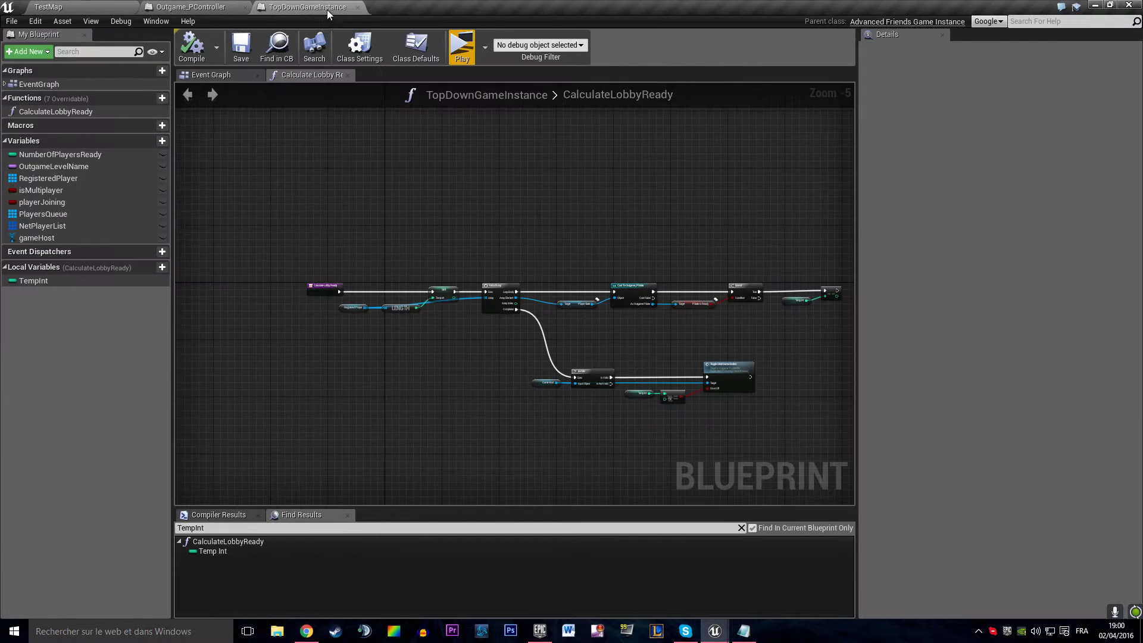
pyautogui.middleClick(303, 6)
pyautogui.middleClick(196, 6)
pyautogui.click(225, 55)
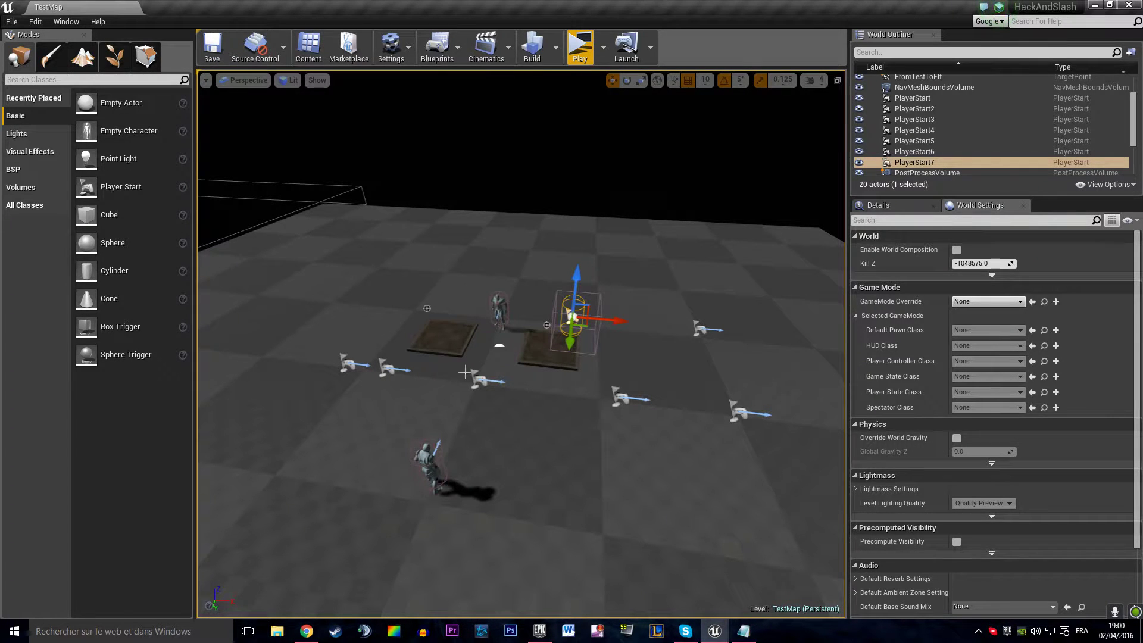
# Open the TopDownCharacter blueprint from the Player folder and find Event BeginPlay in TutorialGraph
pyautogui.click(308, 47)
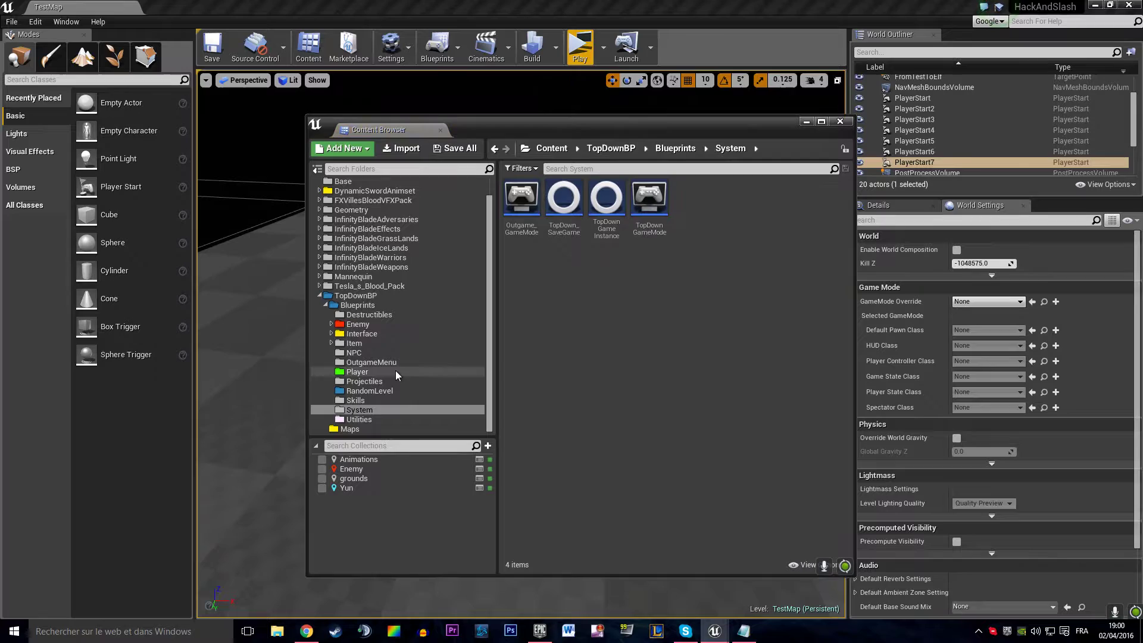
pyautogui.click(381, 371)
pyautogui.doubleClick(522, 202)
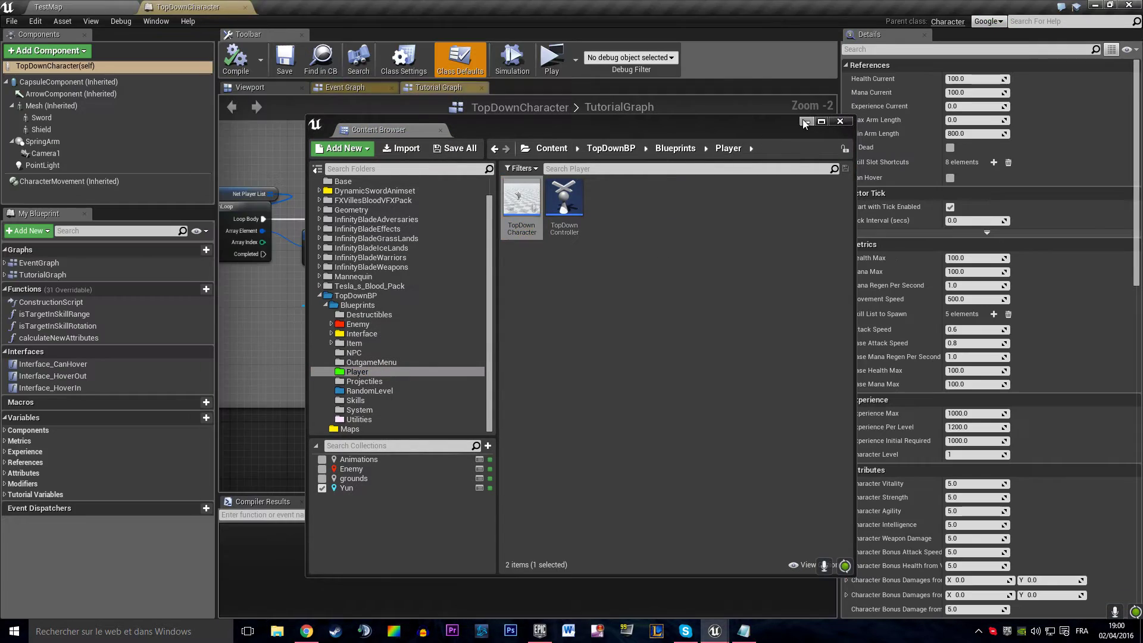
pyautogui.click(807, 121)
pyautogui.scroll(-5, 441, 227)
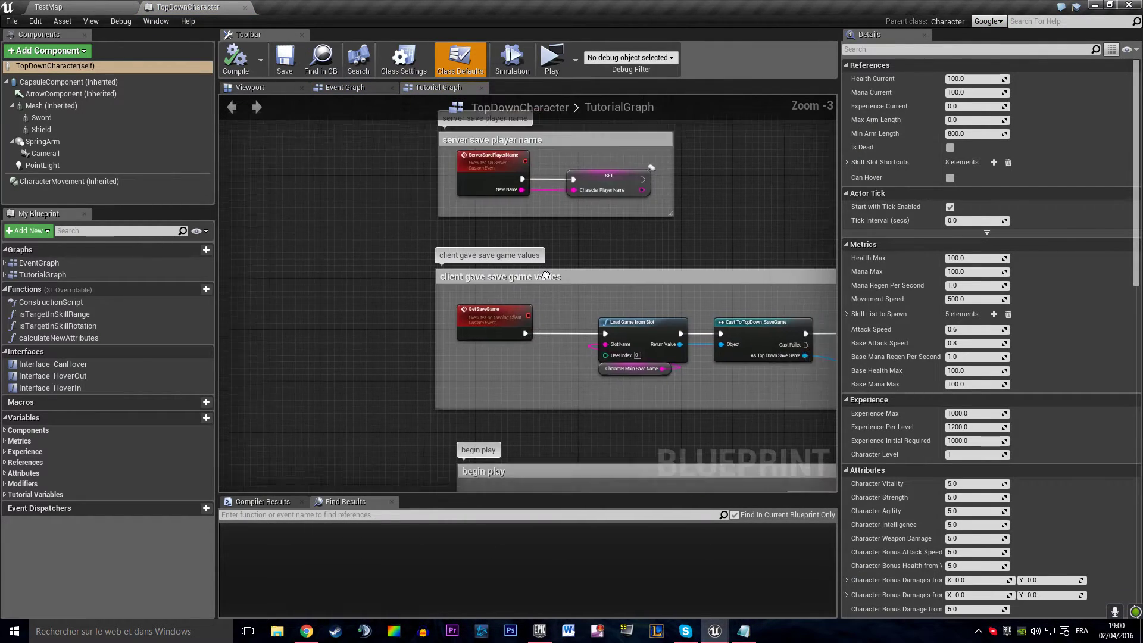
pyautogui.scroll(6, 511, 295)
pyautogui.click(533, 238)
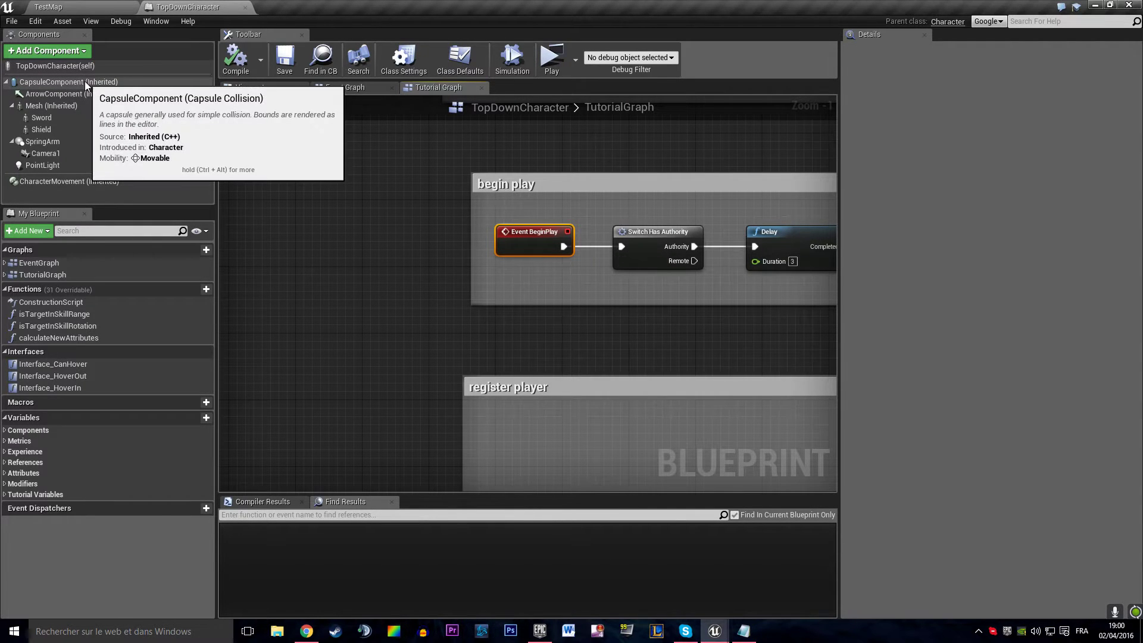
# Examine the inherited Mesh component's physics and collision settings and the commented sections around begin play in TutorialGraph
pyautogui.click(59, 105)
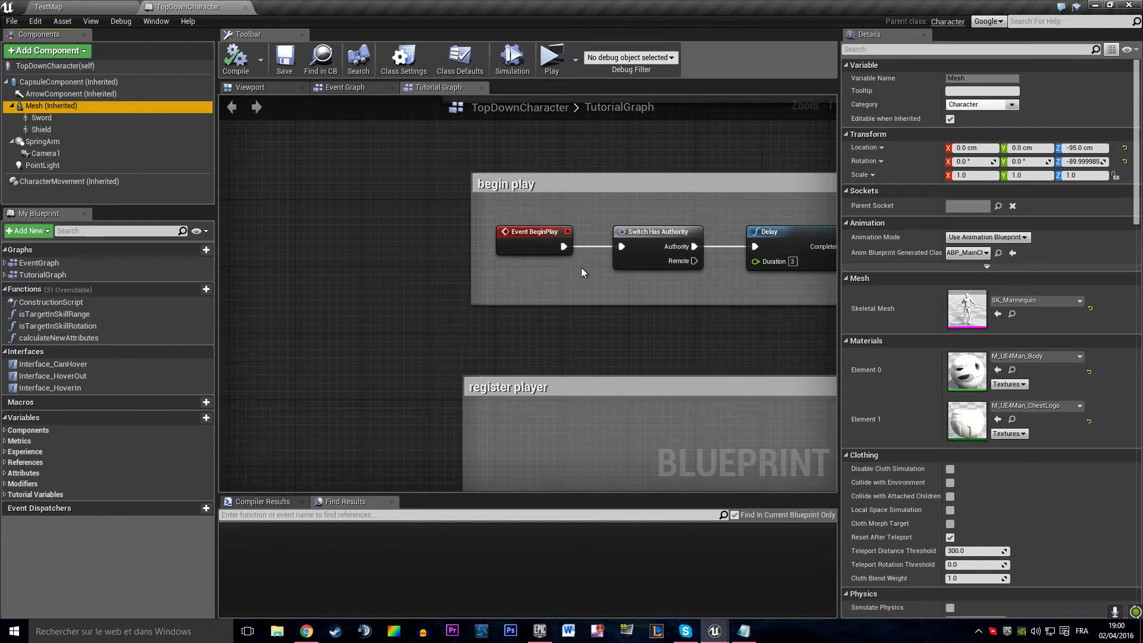
pyautogui.scroll(-3, 946, 387)
pyautogui.scroll(-4, 959, 477)
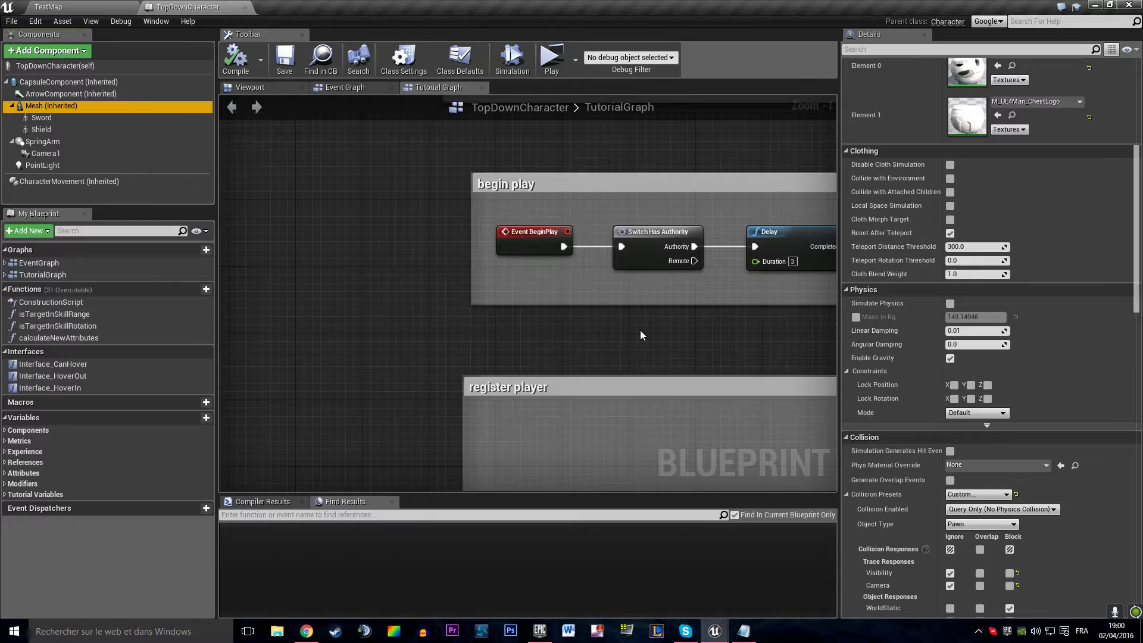
pyautogui.moveTo(584, 314); pyautogui.dragTo(395, 384, button='right')
pyautogui.scroll(-4, 369, 302)
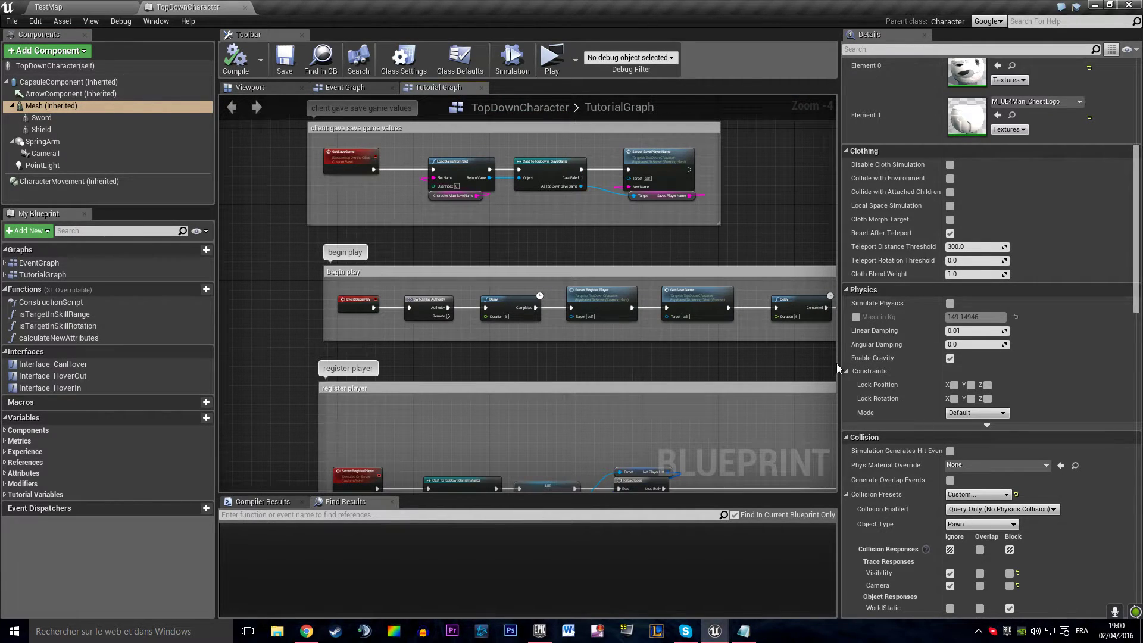
pyautogui.moveTo(837, 363); pyautogui.dragTo(949, 365)
pyautogui.moveTo(628, 361); pyautogui.dragTo(471, 399, button='right')
pyautogui.scroll(-2, 482, 387)
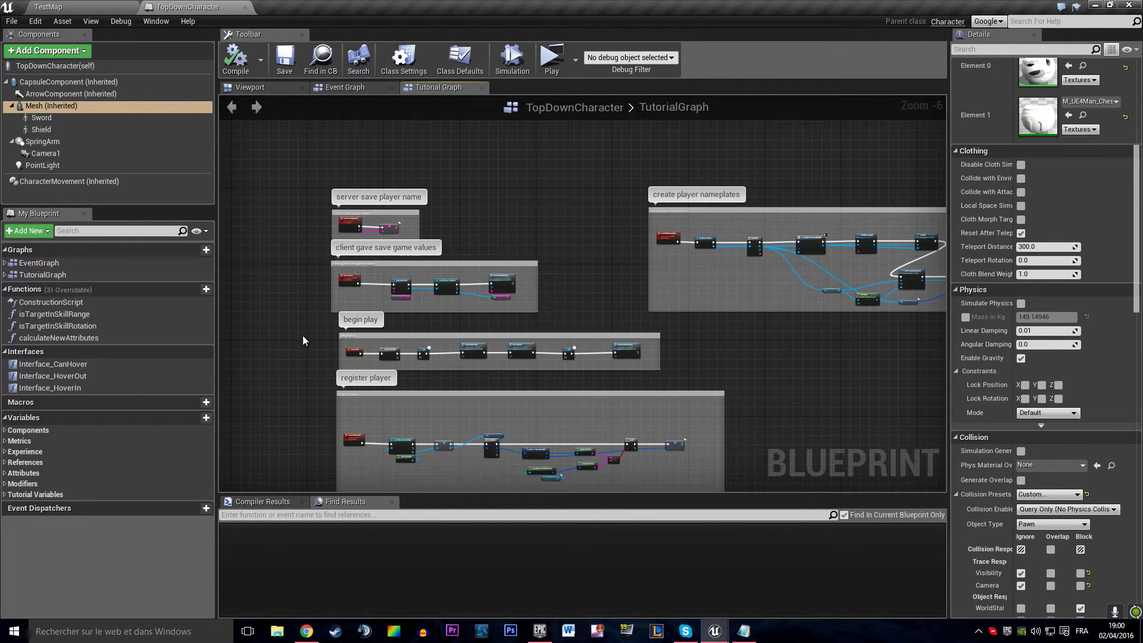
pyautogui.scroll(4, 428, 312)
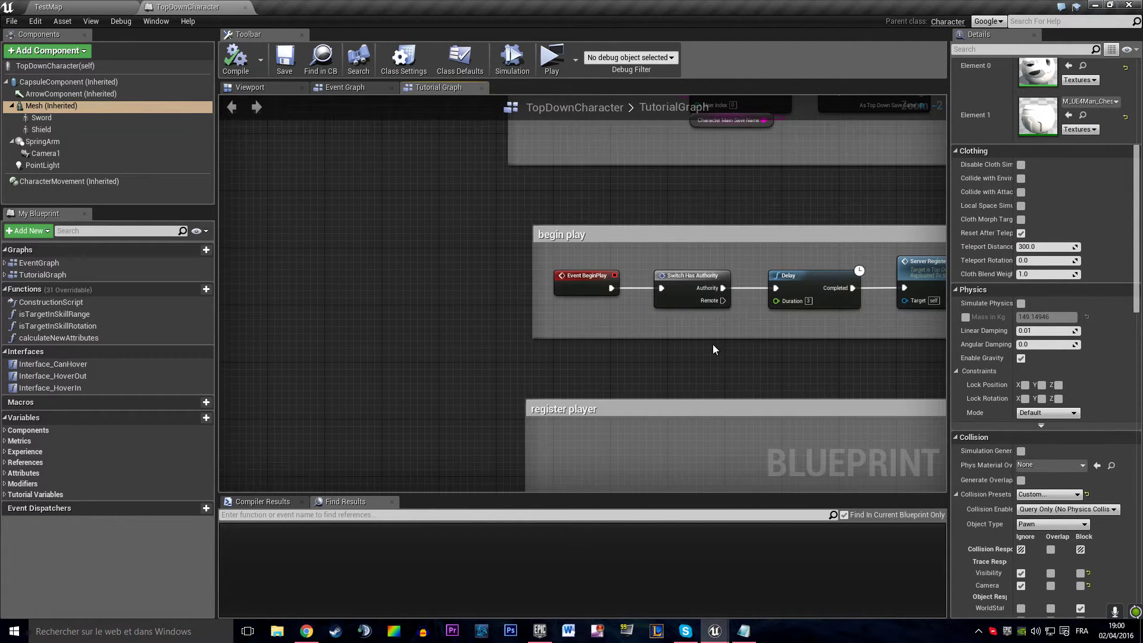
# Save the TopDownCharacter blueprint and TestMap, and close the editor
pyautogui.click(289, 70)
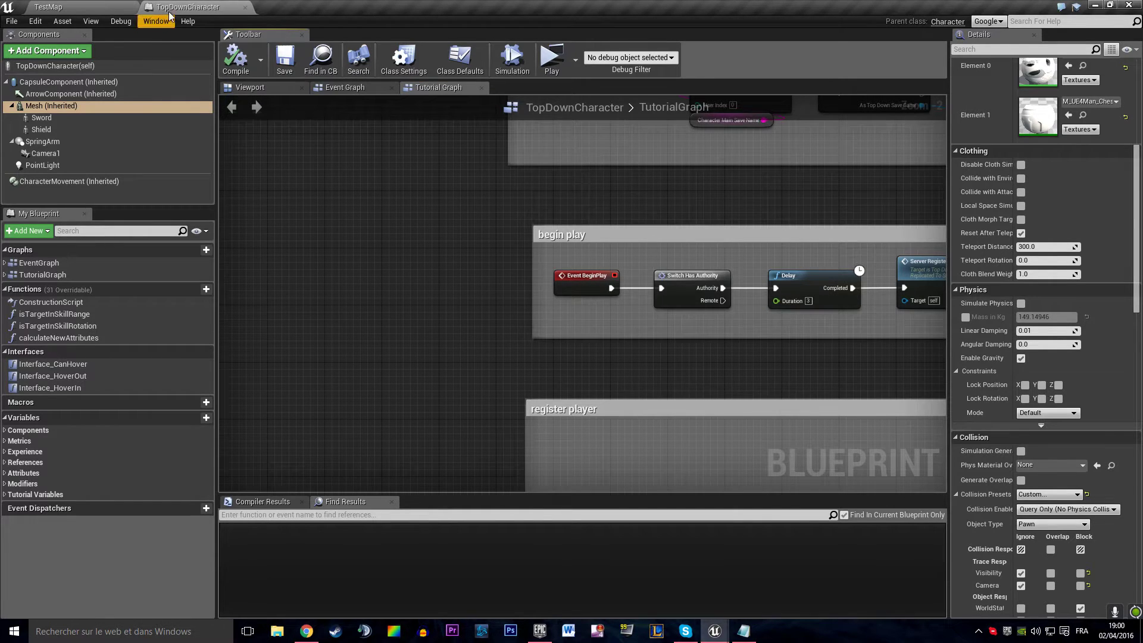
pyautogui.click(65, 6)
pyautogui.click(212, 48)
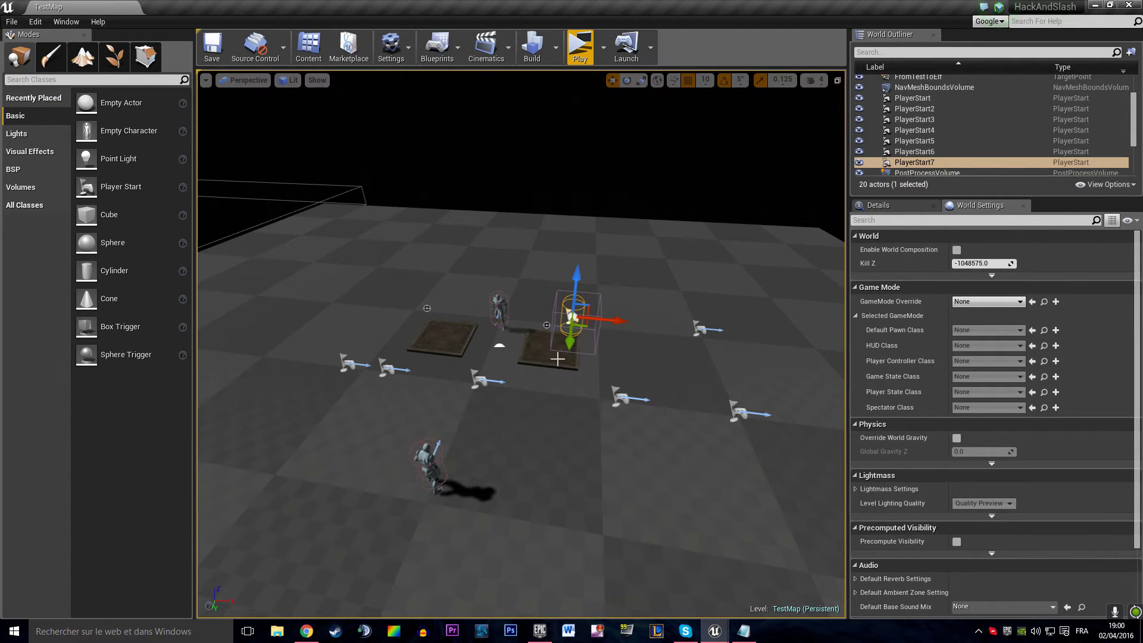
pyautogui.click(1119, 6)
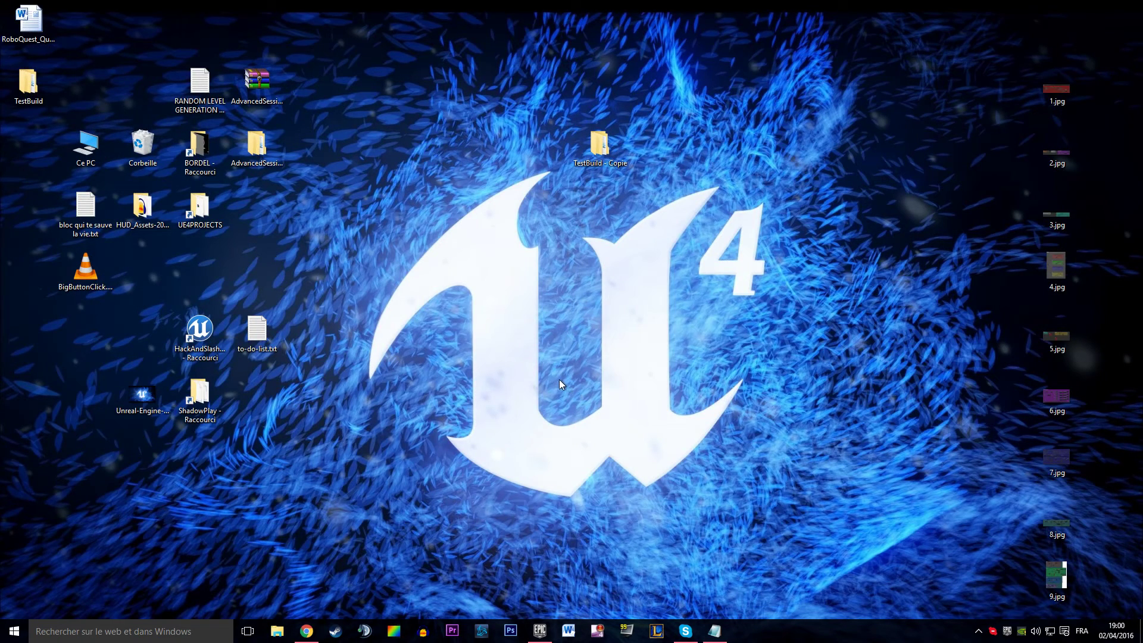